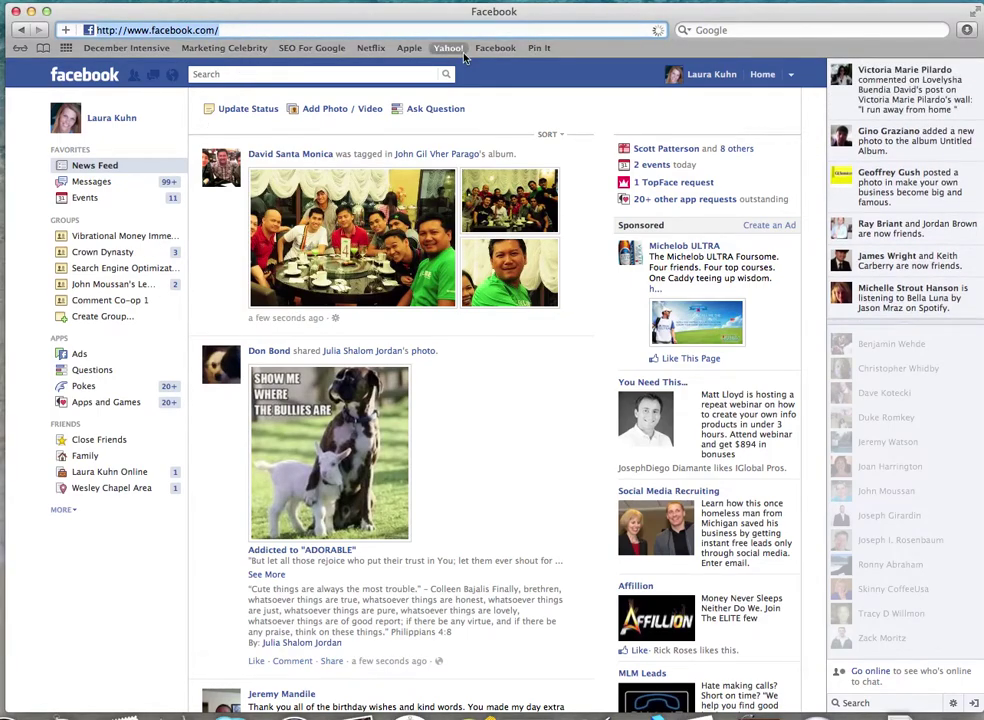
Load cooltext.com in Safari and open its collection of button designs
type("f")
key("BackSpace")
key("BackSpace")
type("cooltext.com/")
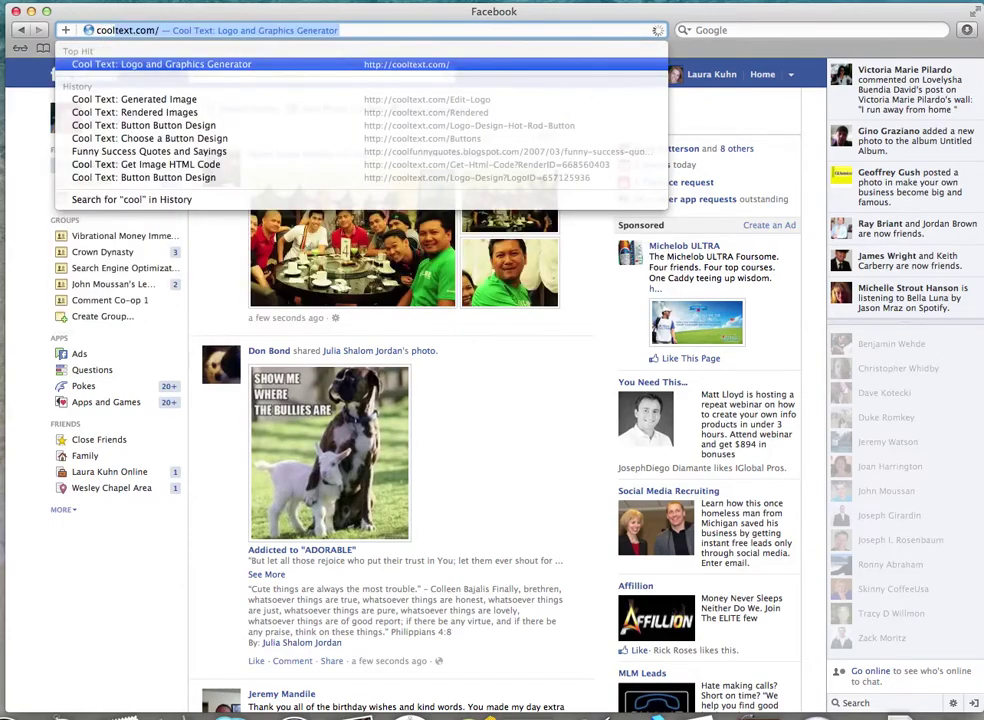
key("Return")
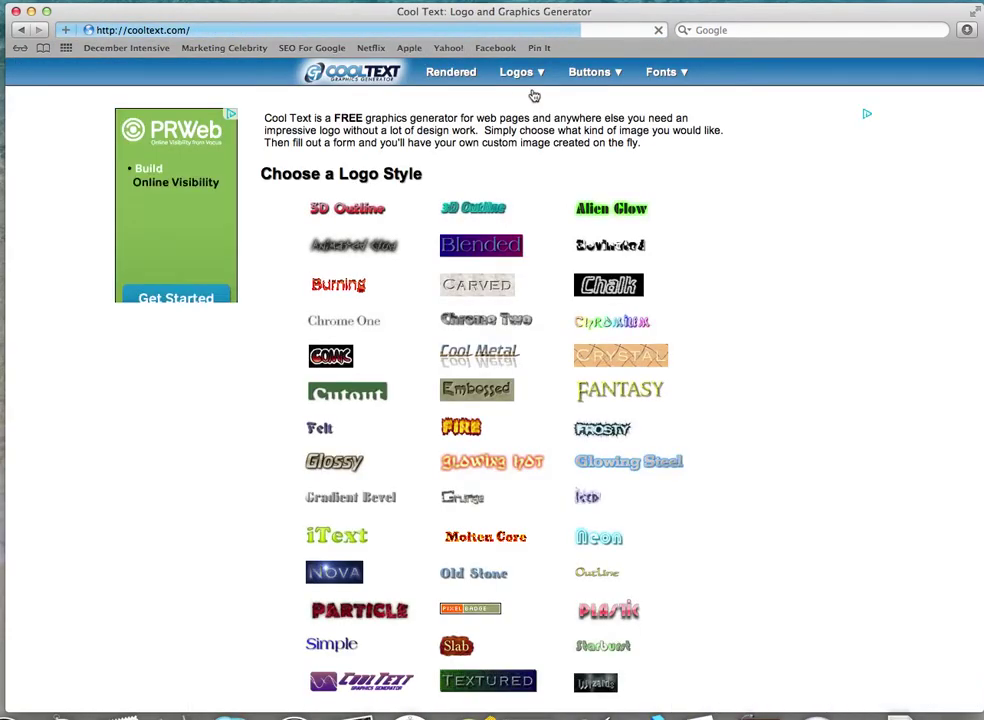
left_click(596, 72)
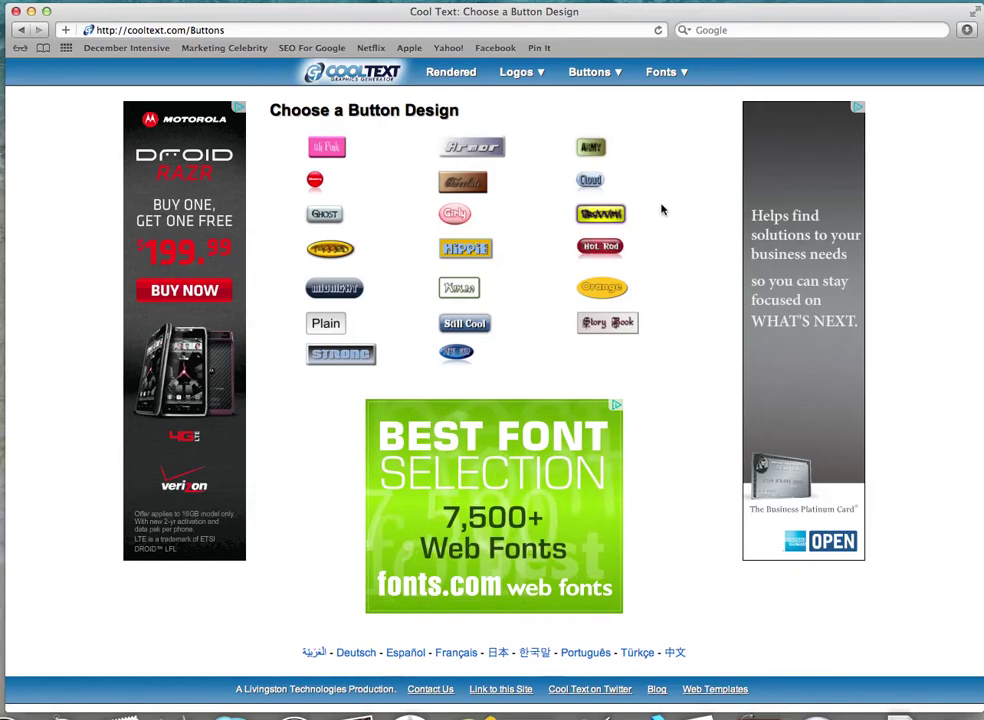
Start a new button from the Hot Rod button style
left_click(601, 247)
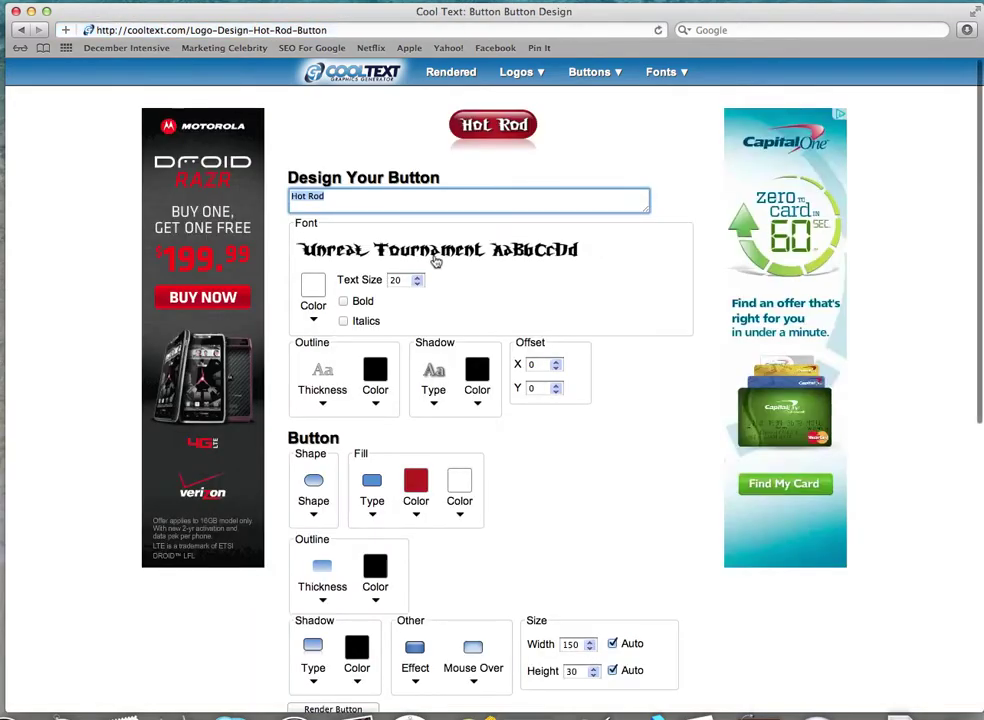
Replace the 'Hot Rod' button text with 'Give Me The Secret!'
left_click(379, 198)
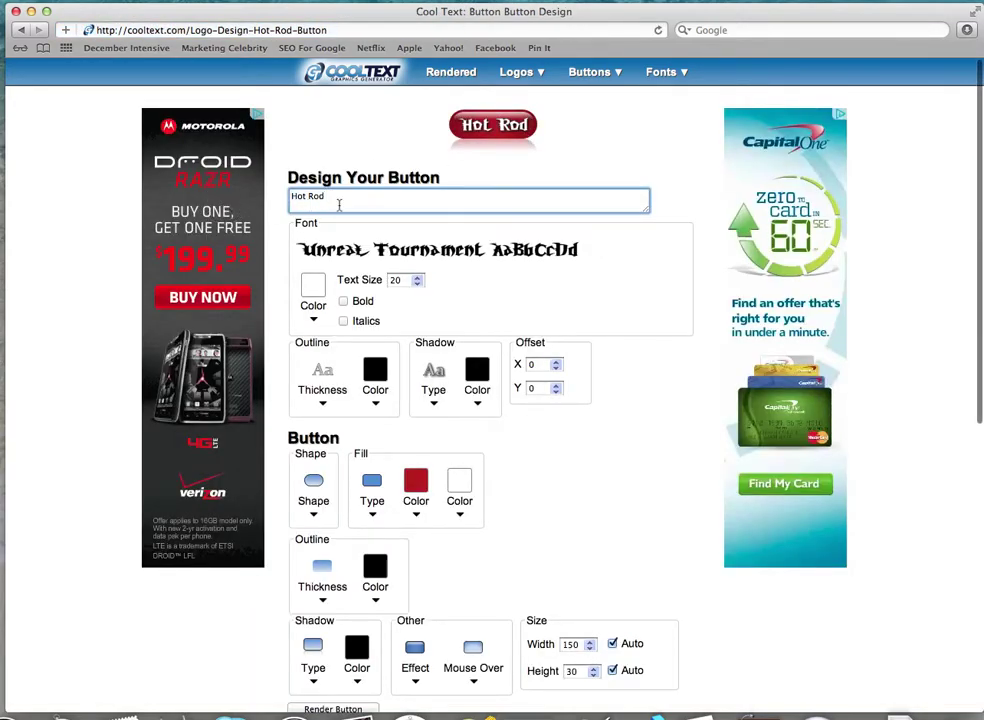
left_click_drag(339, 204, 249, 195)
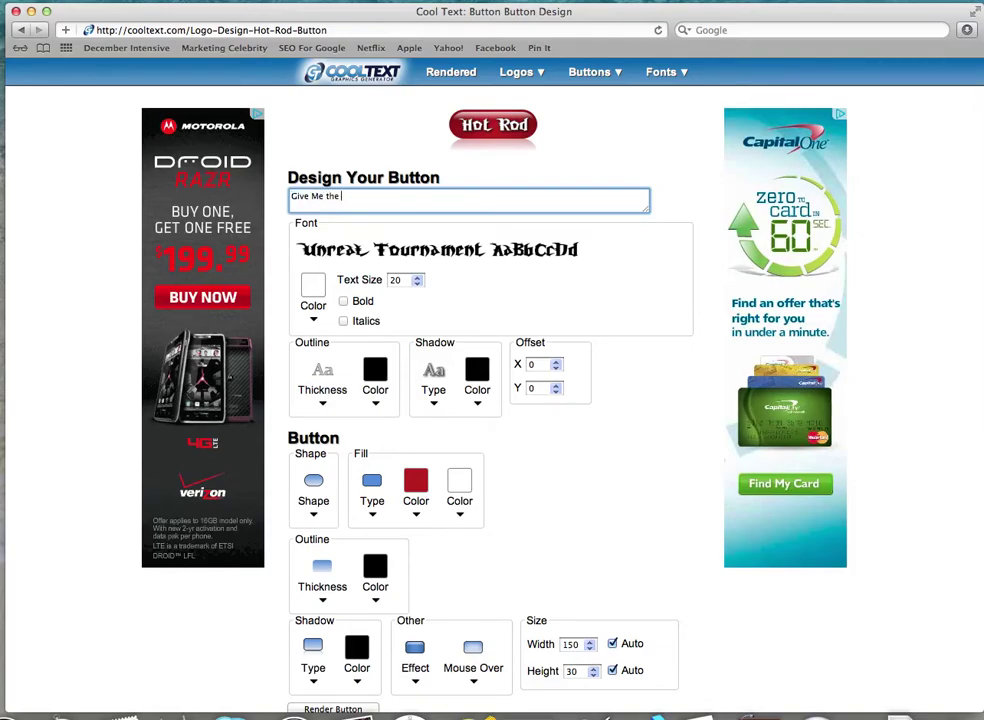
type("Give Me The Secret!")
Choose the Aller font from the Sans Serif category for the button text
left_click(454, 258)
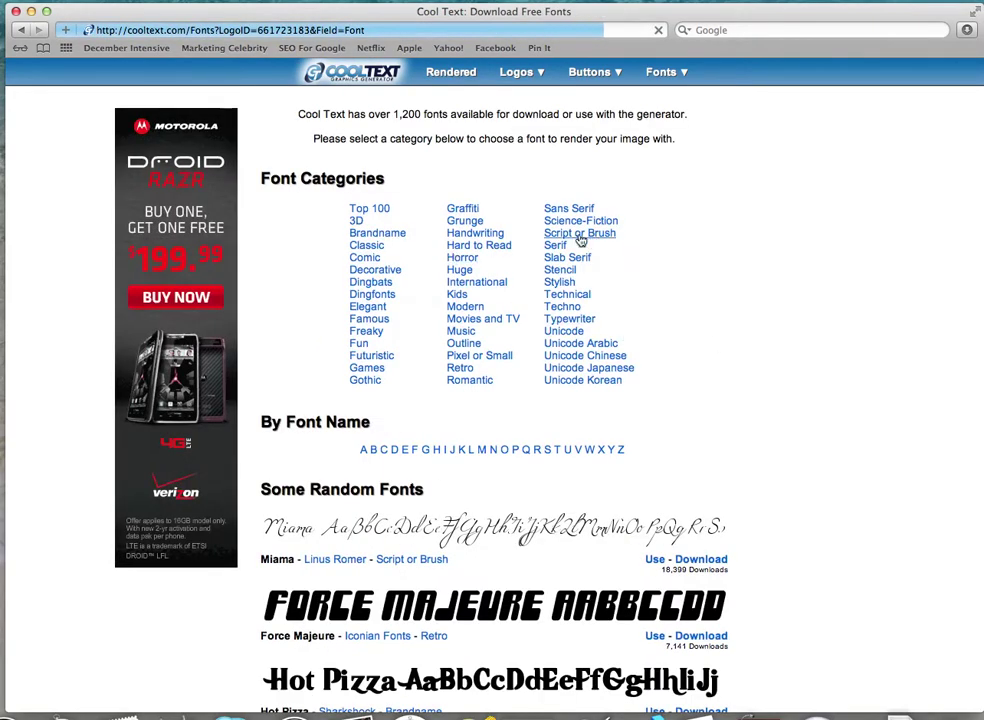
left_click(568, 212)
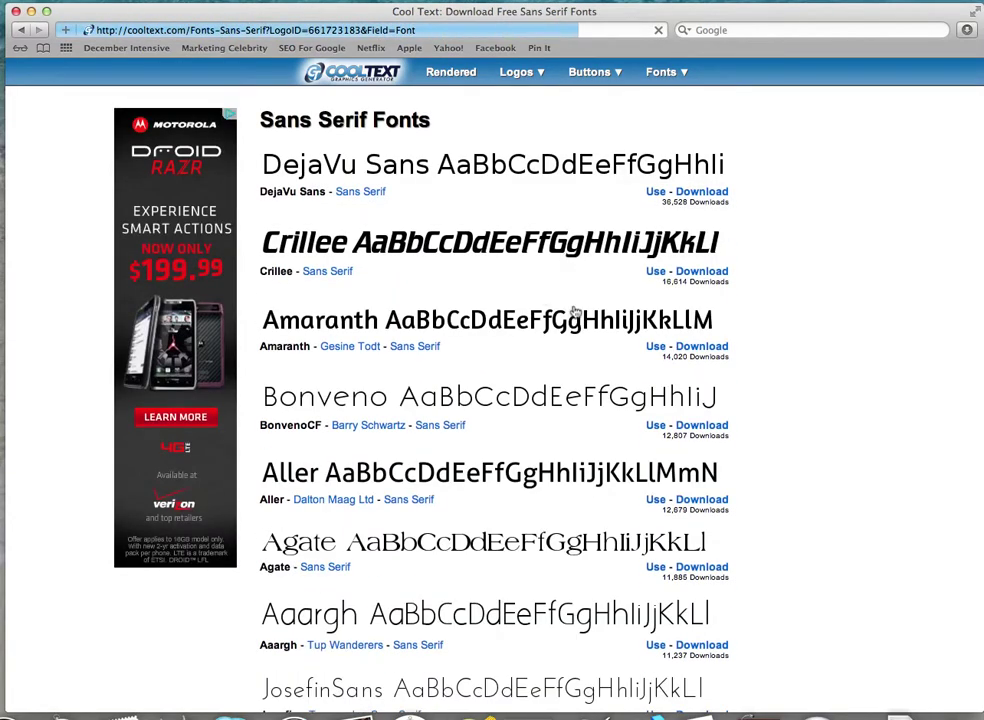
scroll(550, 403, "down", 4)
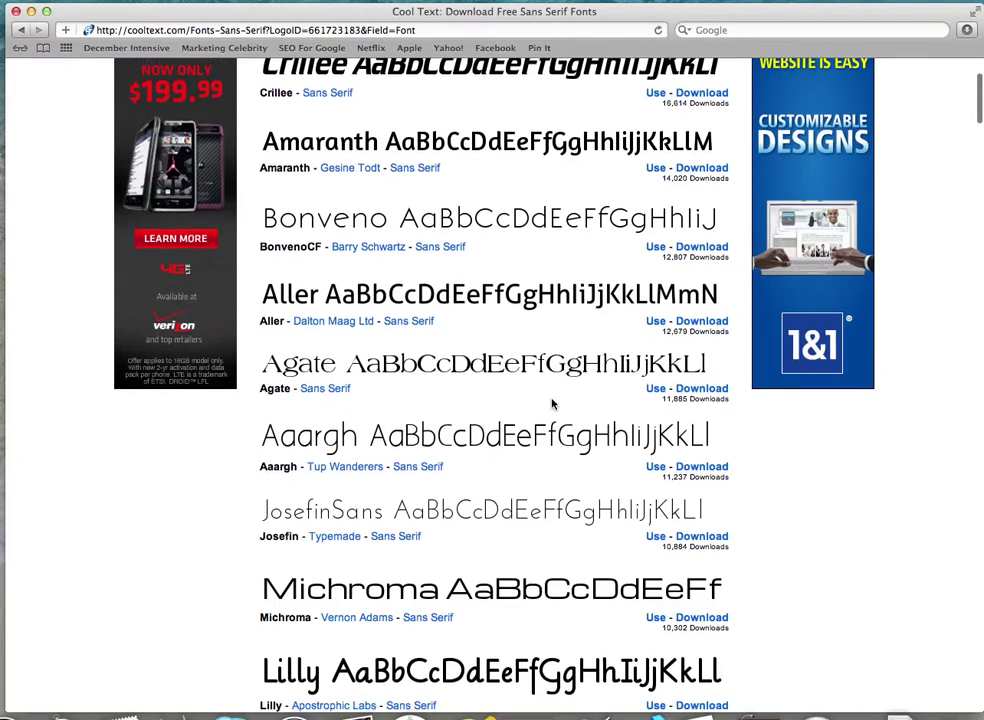
scroll(536, 371, "down", 4)
scroll(534, 371, "down", 2)
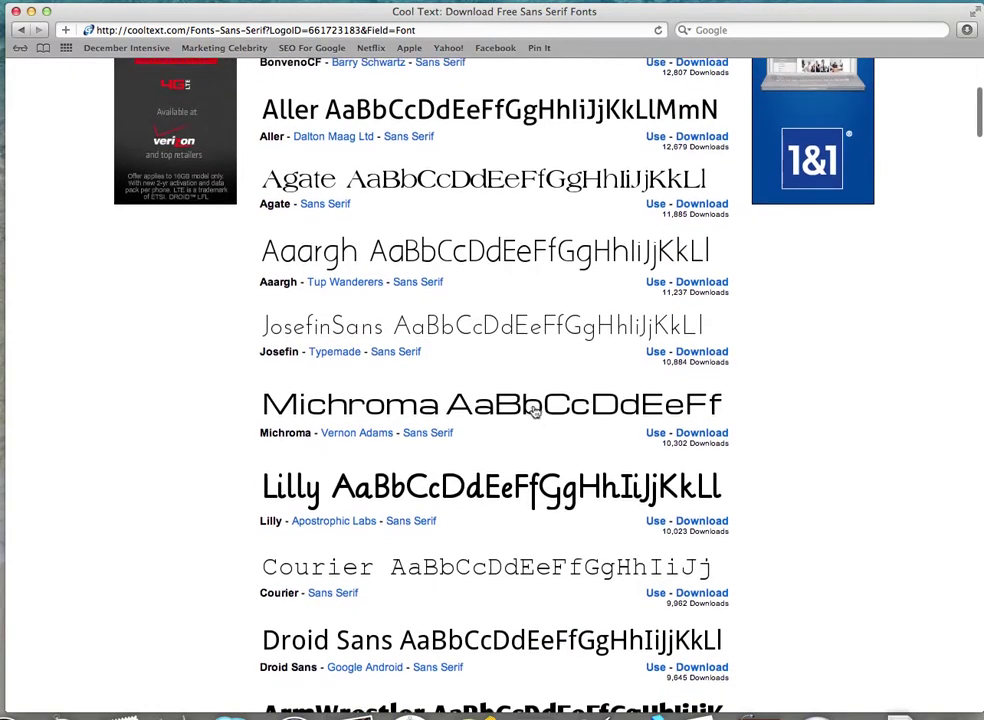
scroll(545, 390, "up", 3)
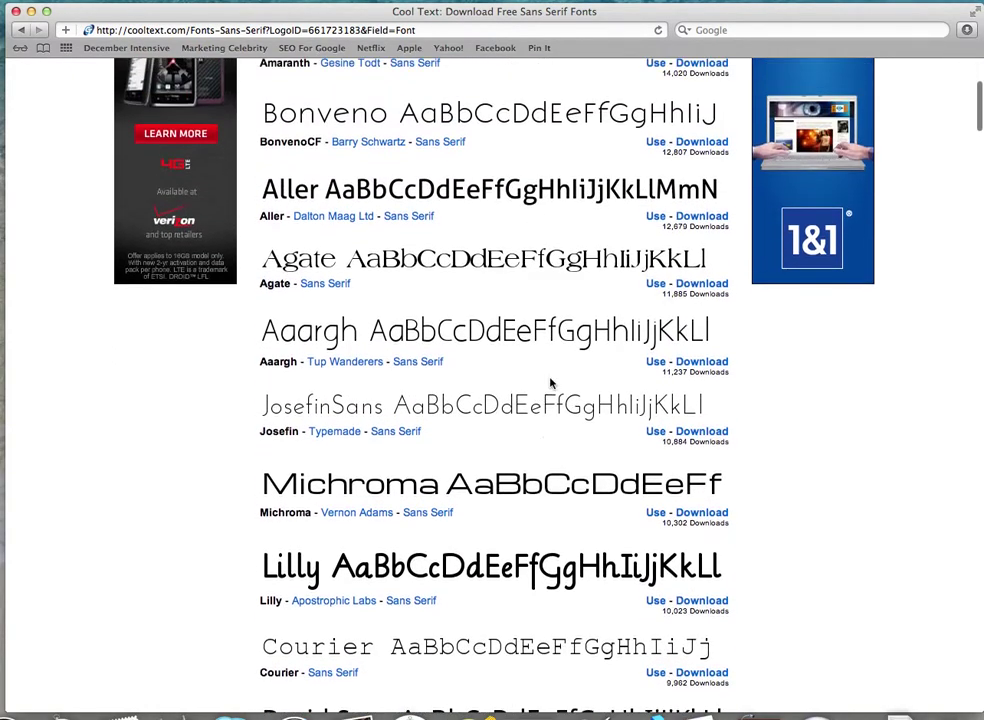
scroll(483, 180, "up", 3)
left_click(500, 315)
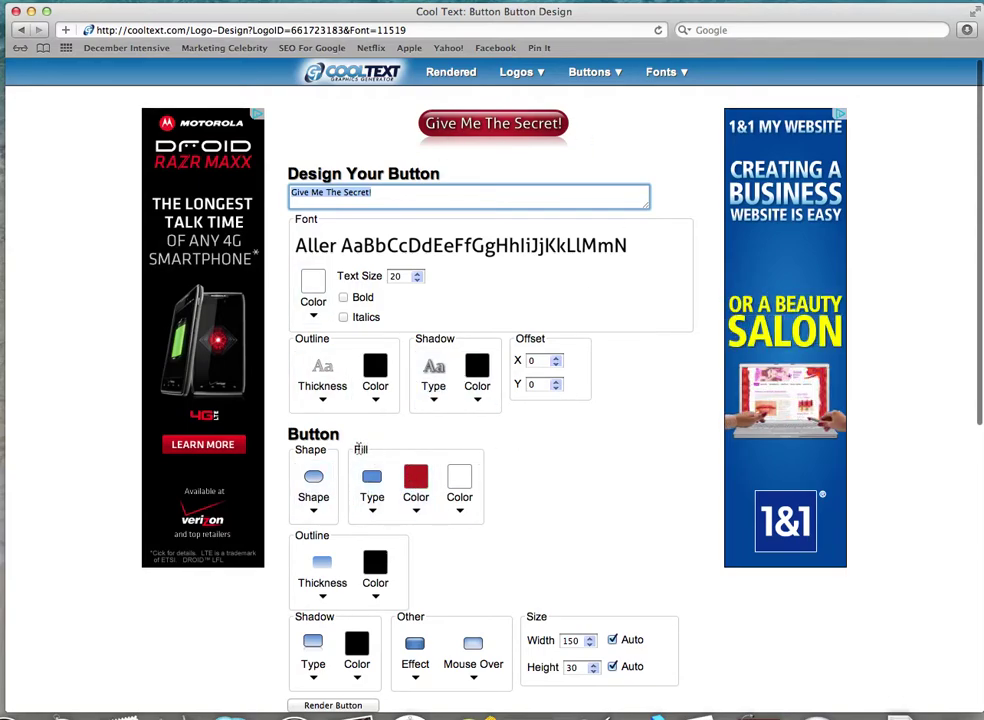
left_click(414, 500)
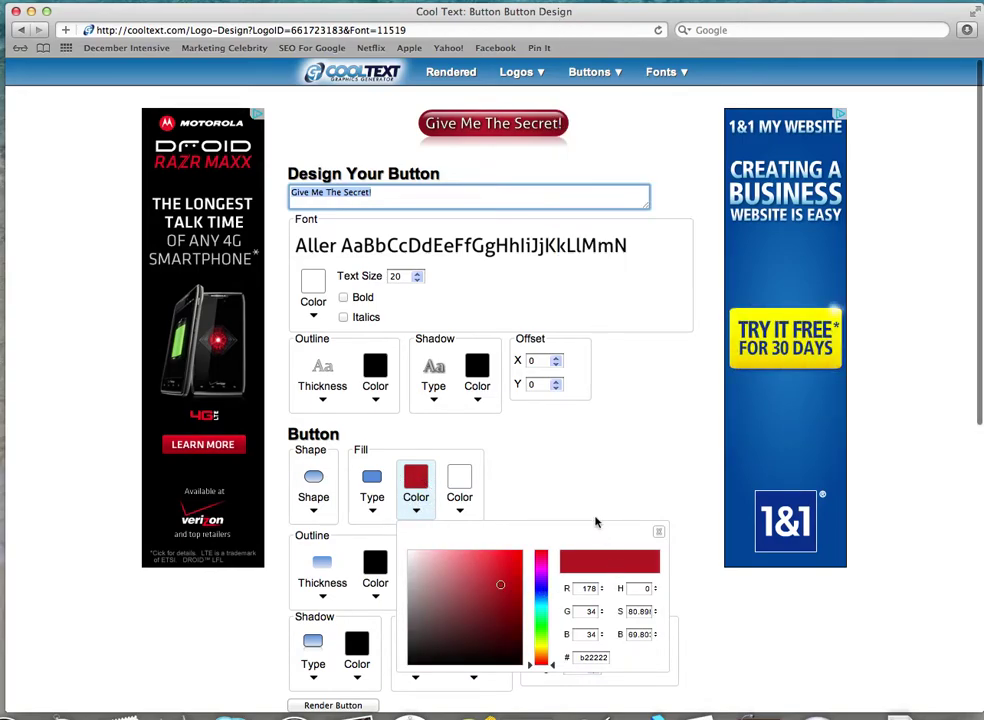
left_click(563, 471)
scroll(558, 485, "down", 5)
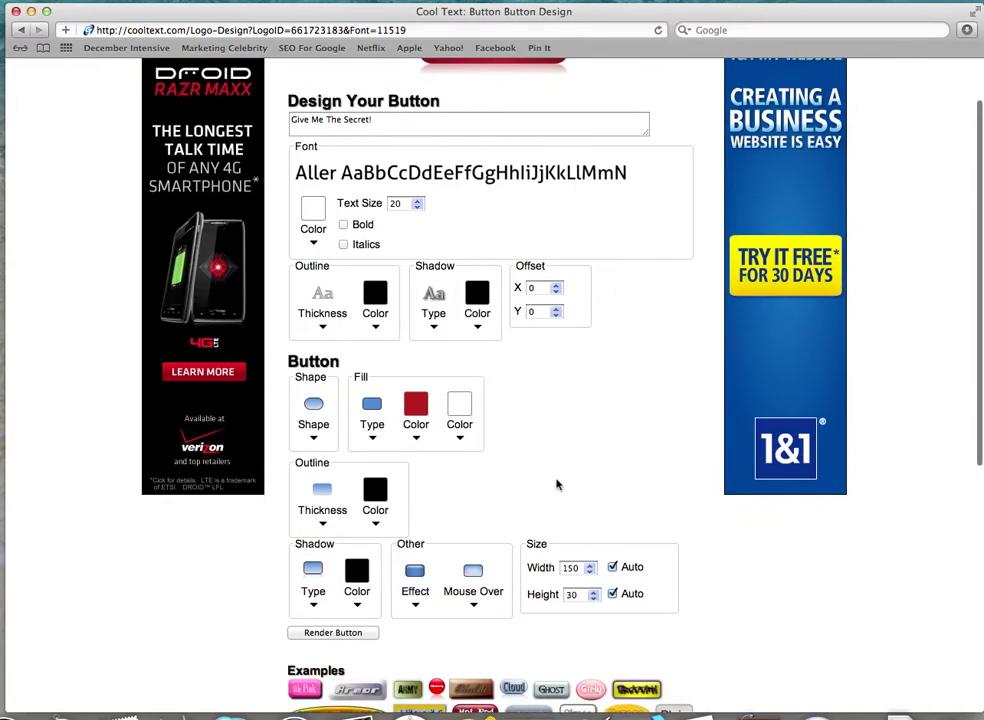
left_click(313, 287)
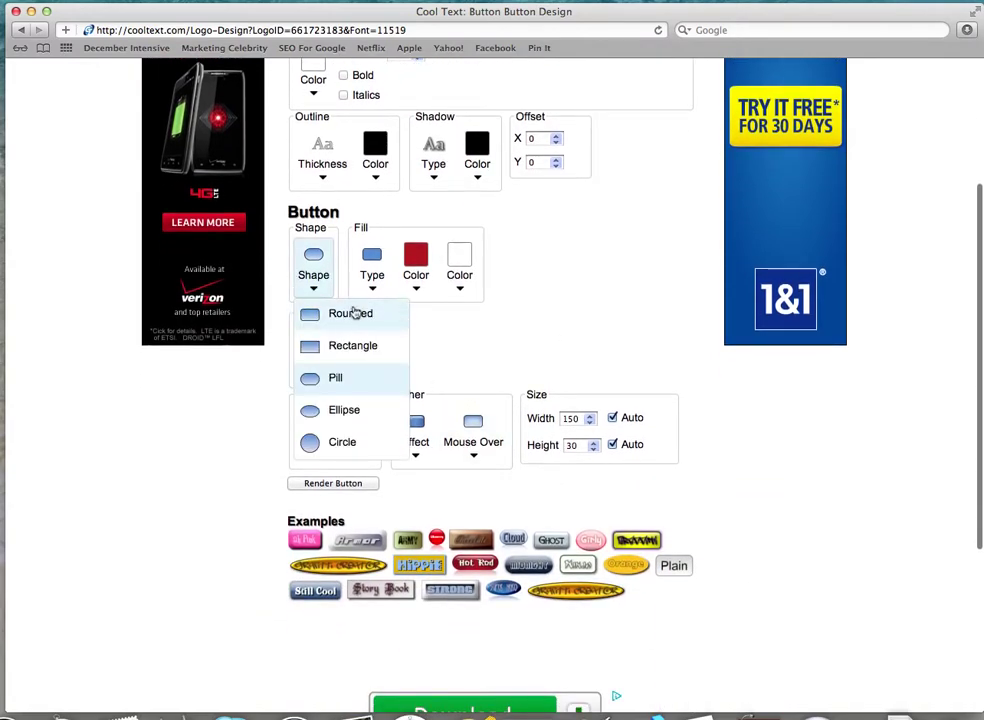
left_click(433, 351)
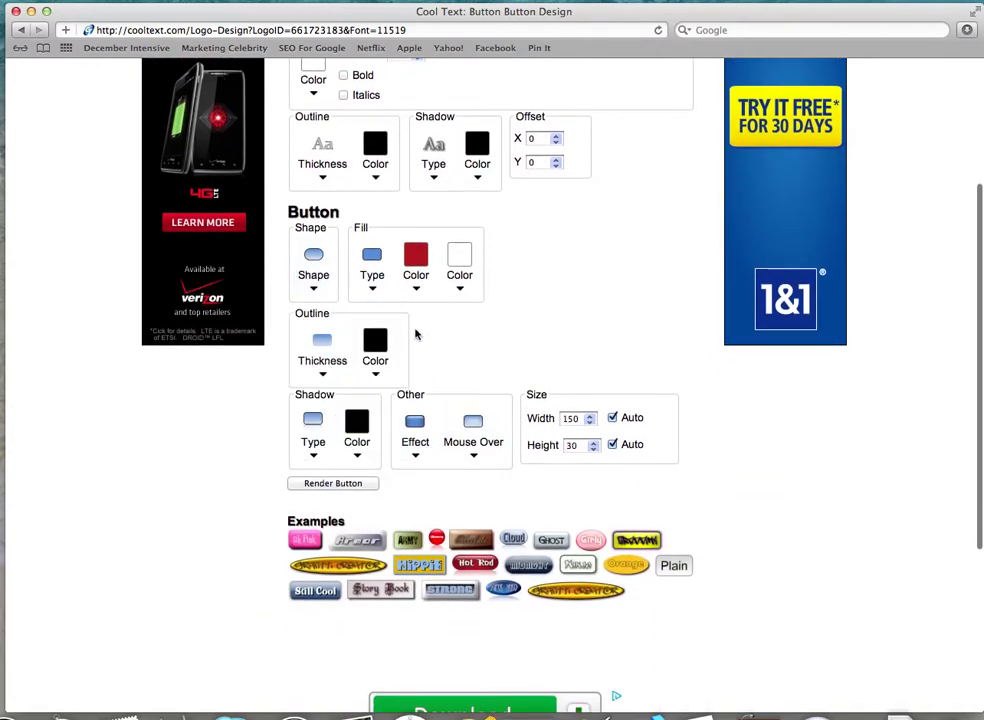
scroll(393, 346, "up", 5)
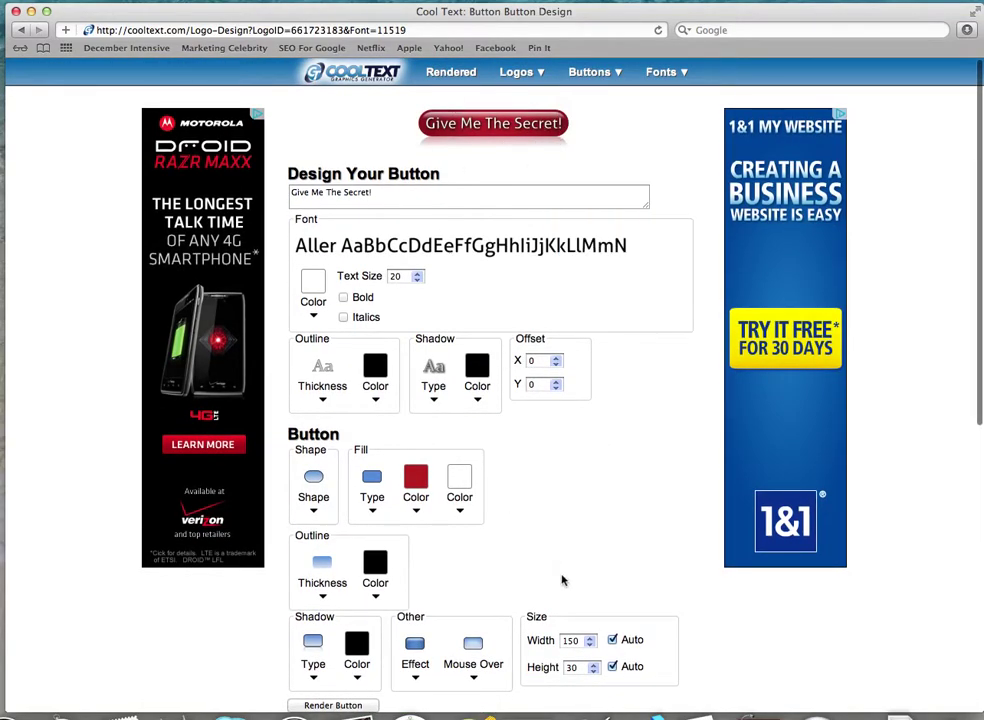
scroll(562, 580, "down", 4)
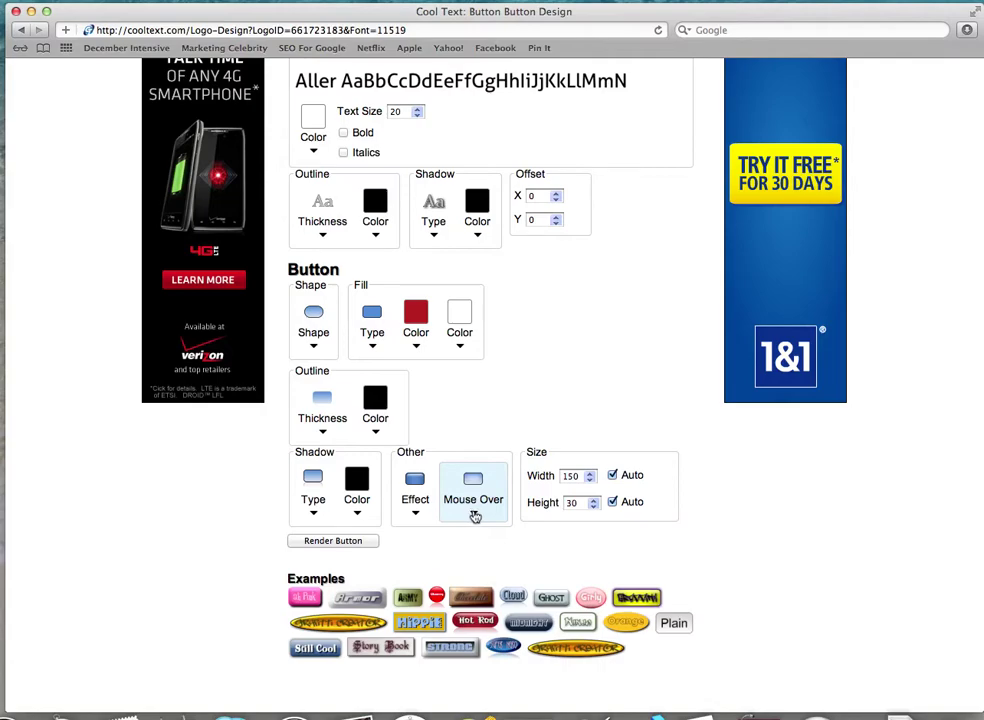
left_click(475, 513)
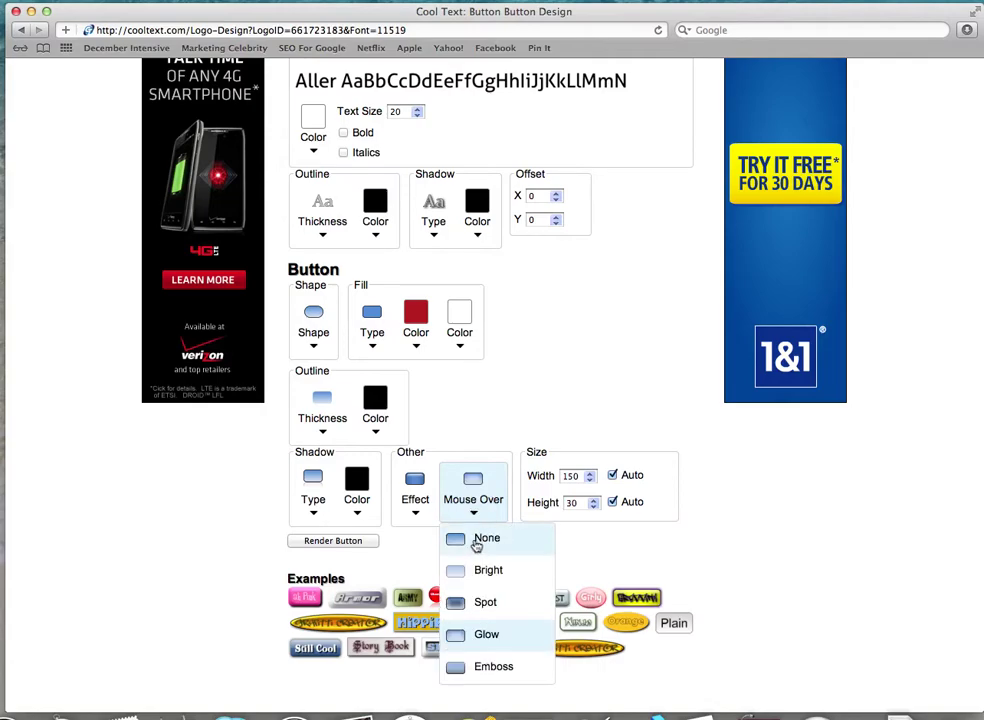
Set the Mouse Over effect to None and render the 'Give Me The Secret!' button
left_click(477, 541)
left_click(472, 511)
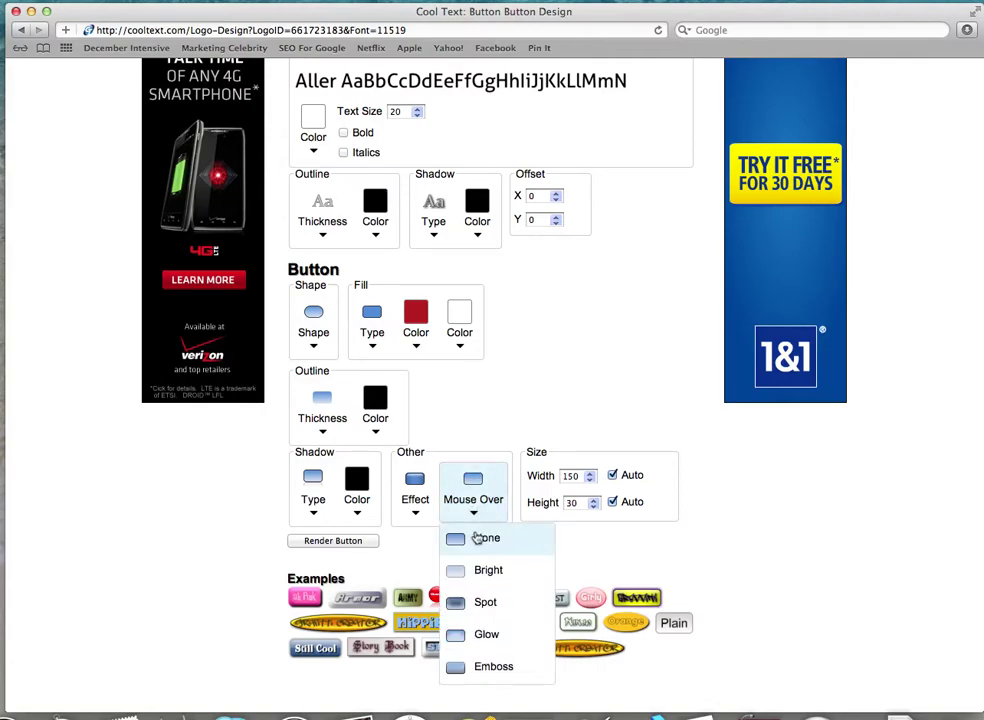
left_click(476, 541)
scroll(542, 413, "up", 5)
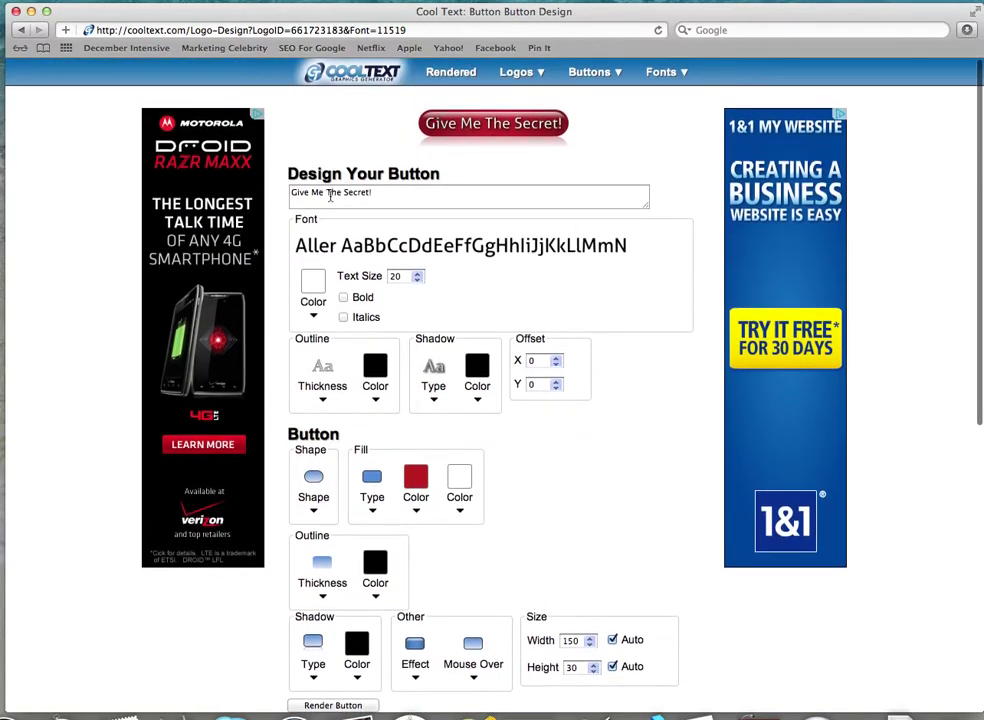
scroll(606, 512, "down", 9)
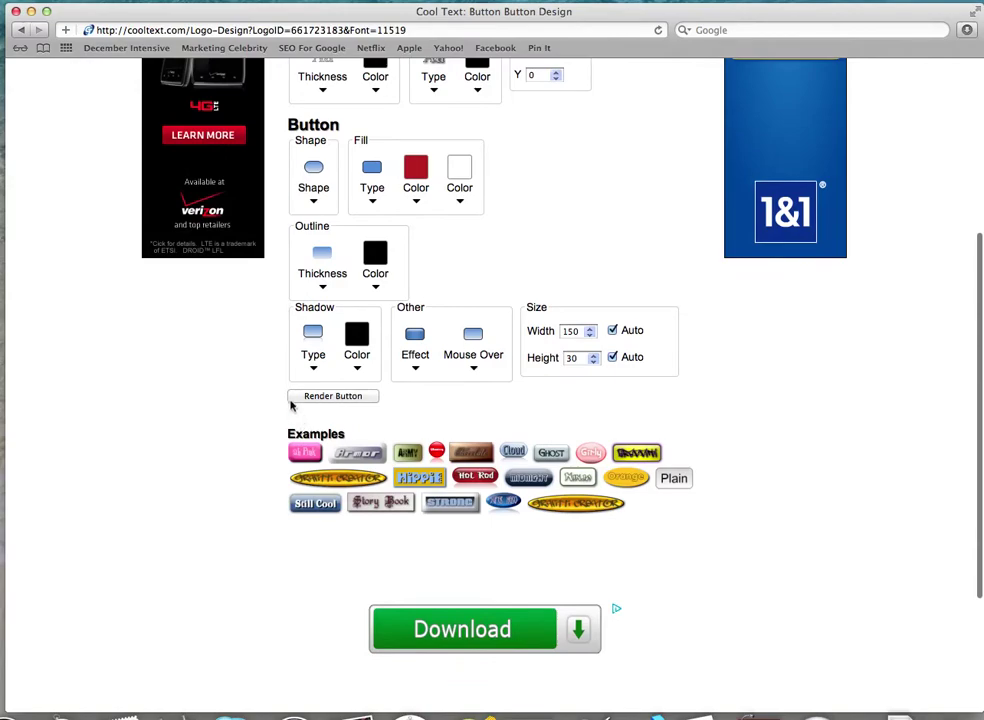
left_click(331, 398)
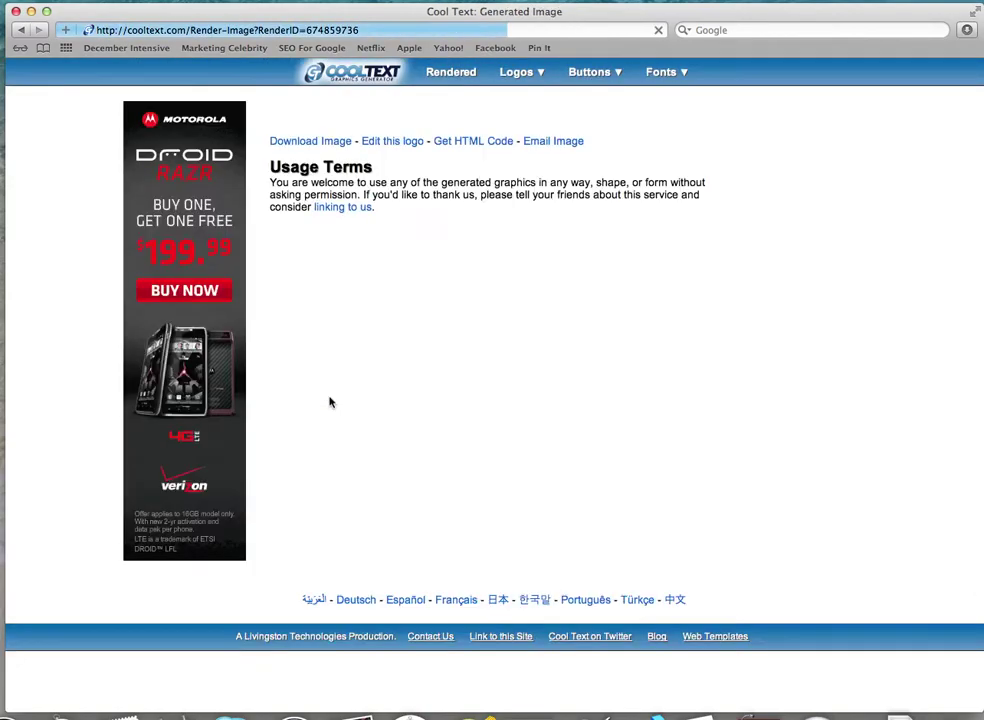
left_click(473, 172)
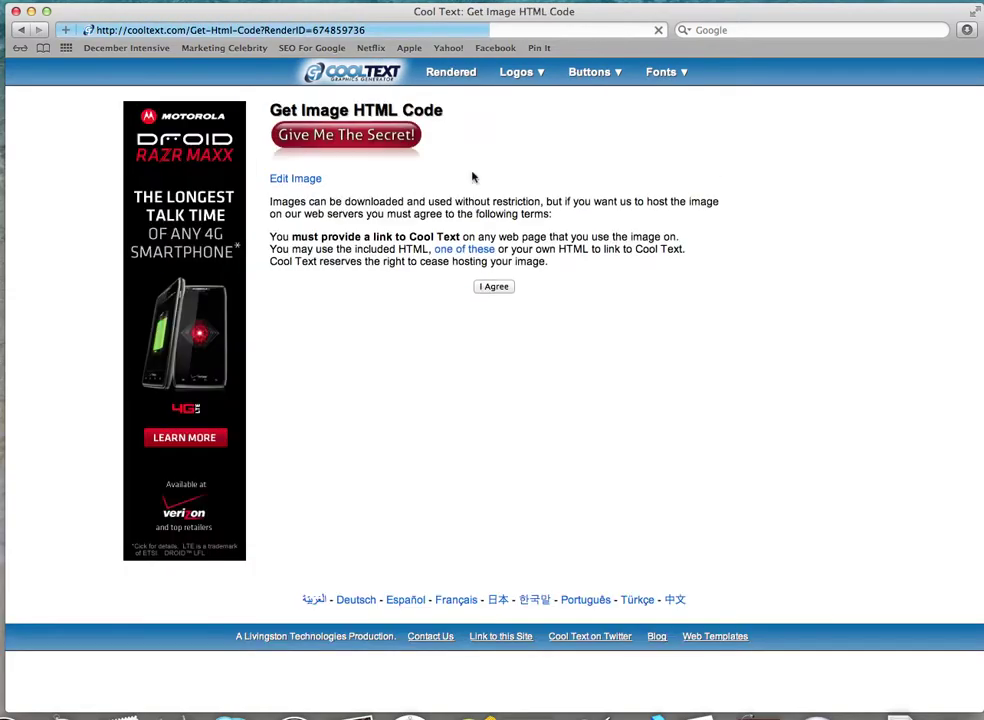
left_click(494, 287)
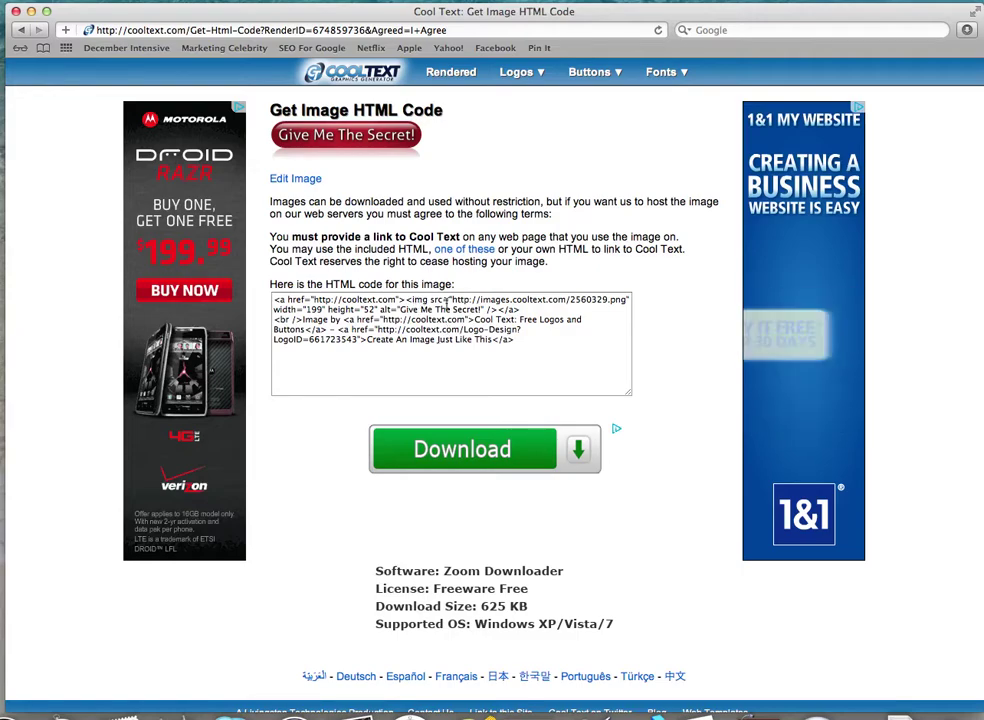
left_click(420, 300)
left_click_drag(420, 300, 446, 303)
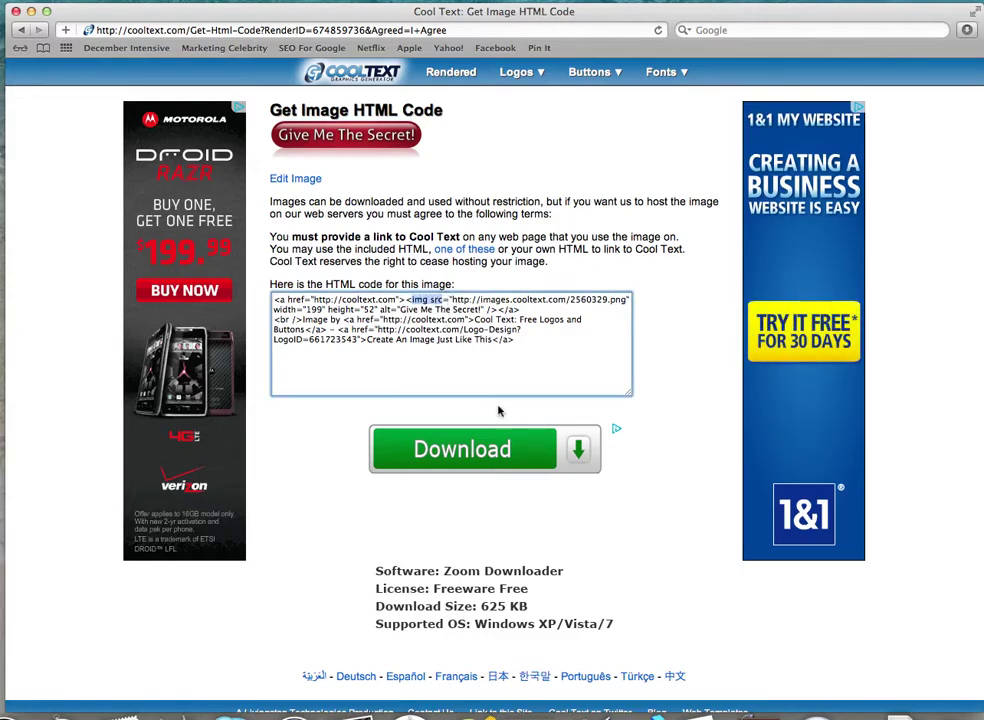
left_click(453, 359)
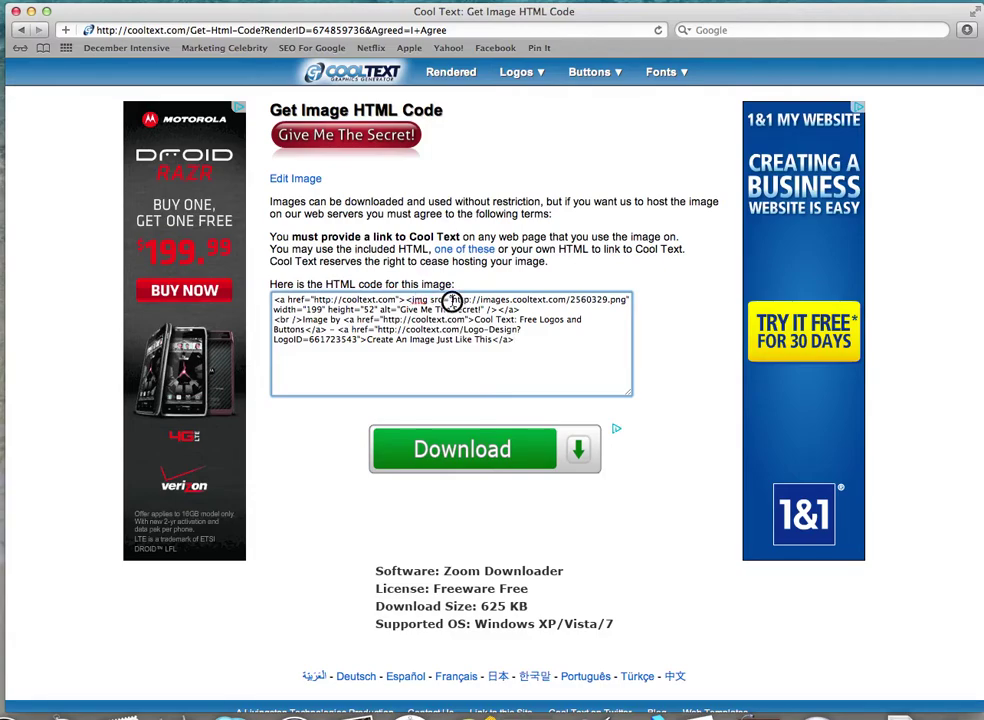
left_click_drag(452, 301, 621, 301)
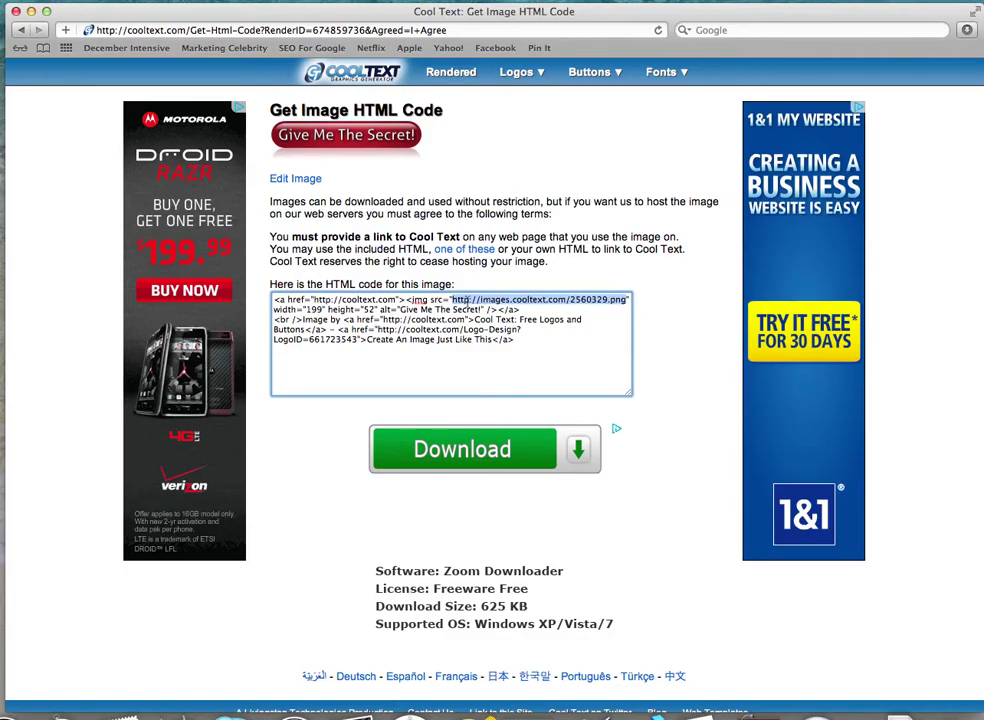
right_click(484, 357)
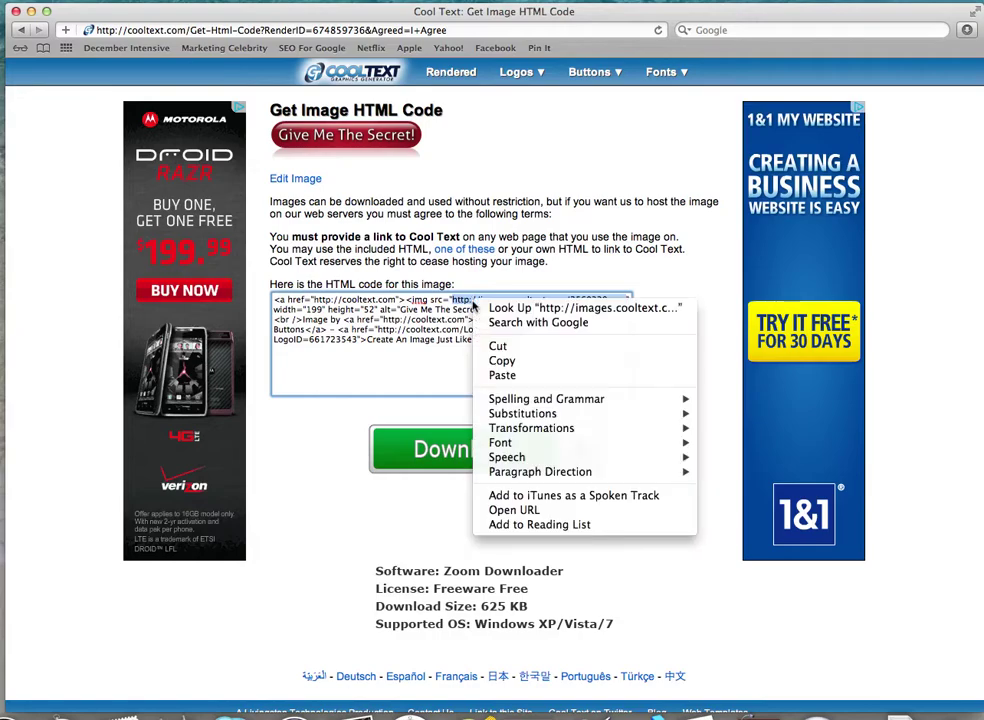
left_click(558, 426)
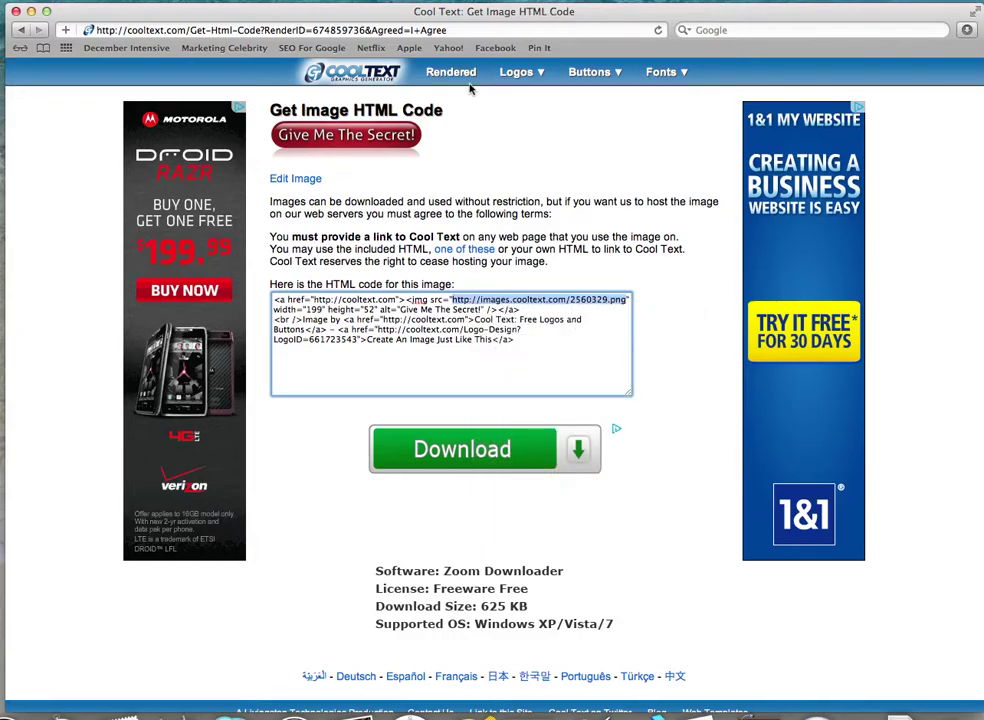
Go to aweber.com and log in with the customer login and password
left_click(495, 28)
type("a")
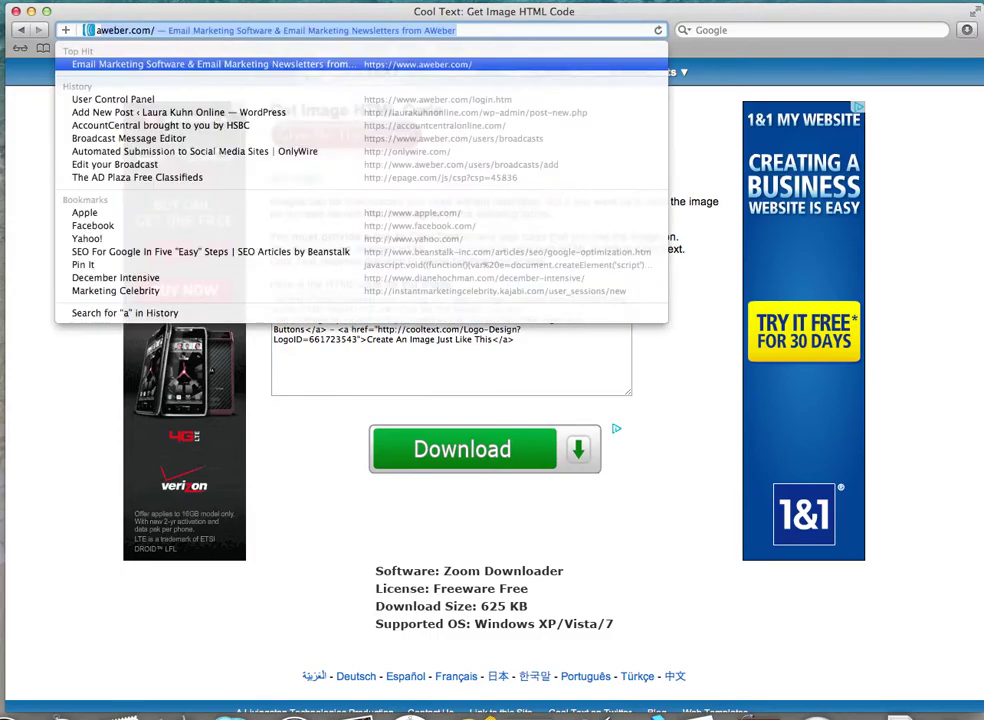
type("weber.com")
key("Return")
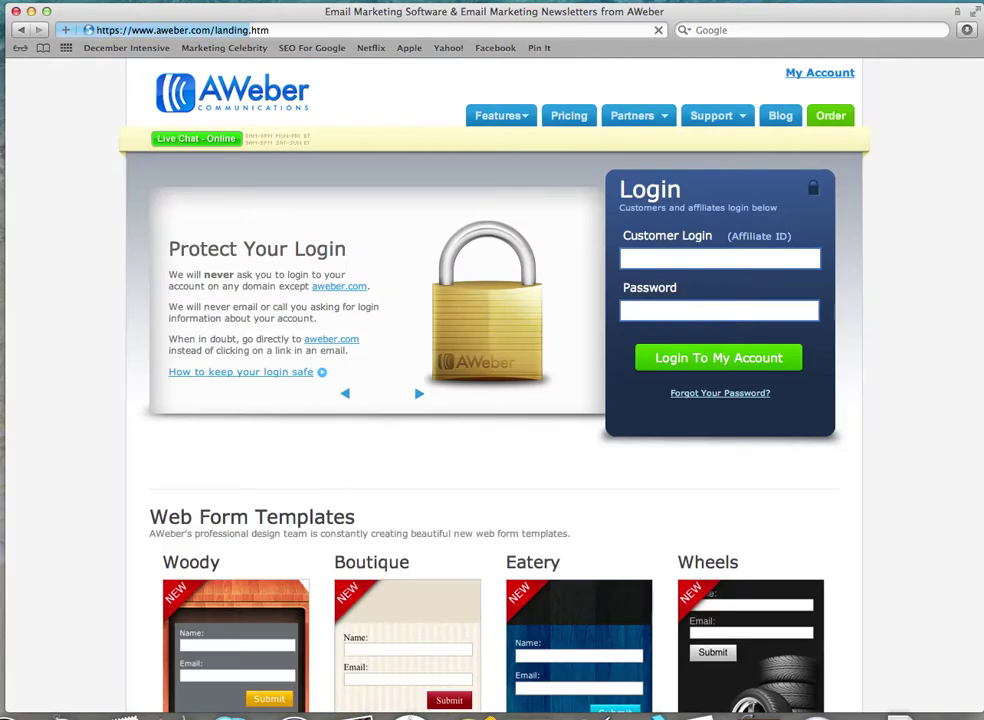
left_click(648, 256)
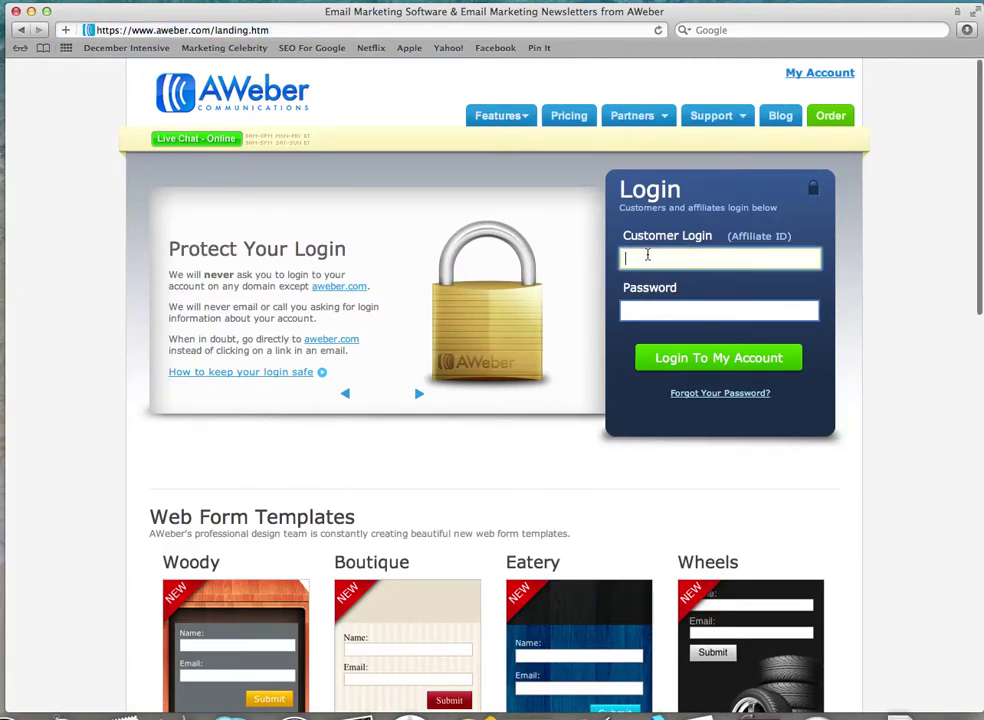
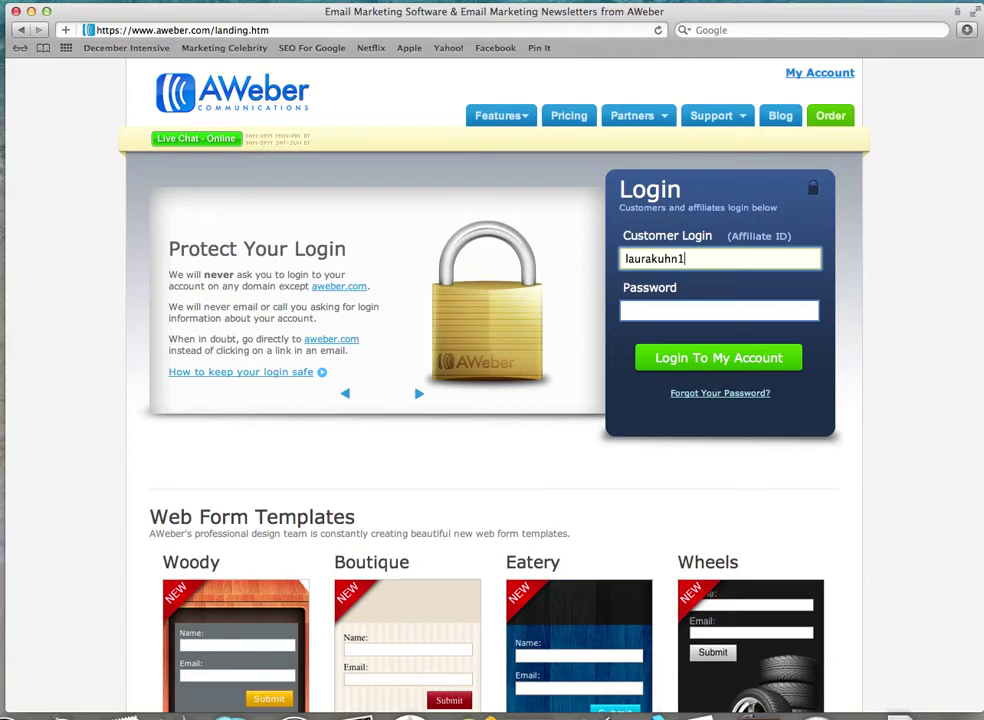
key("Tab")
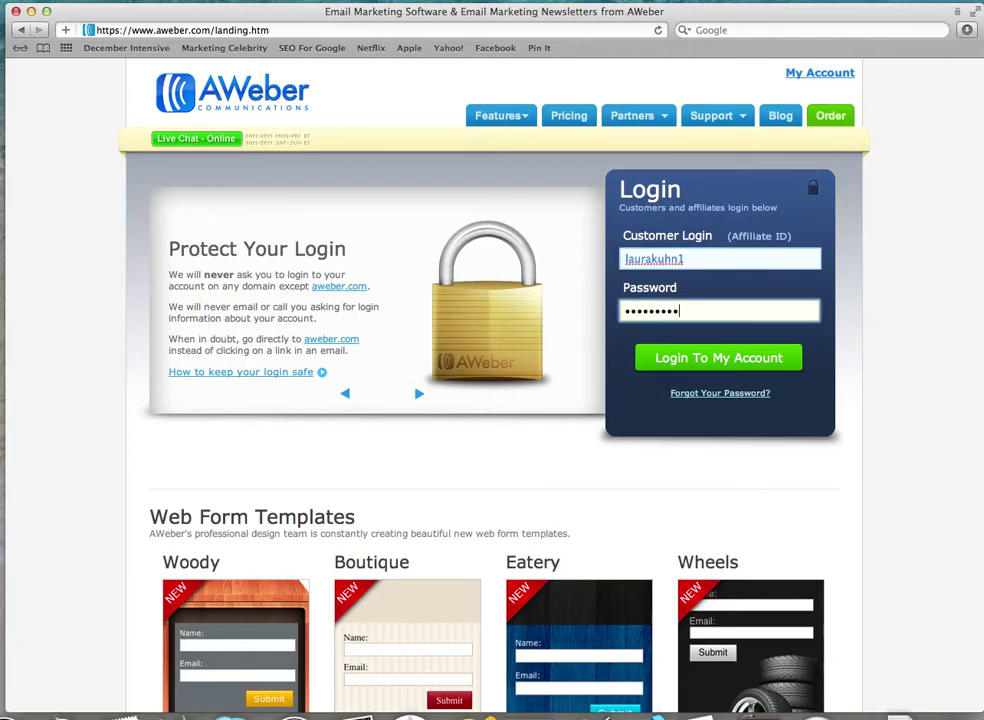
left_click(738, 369)
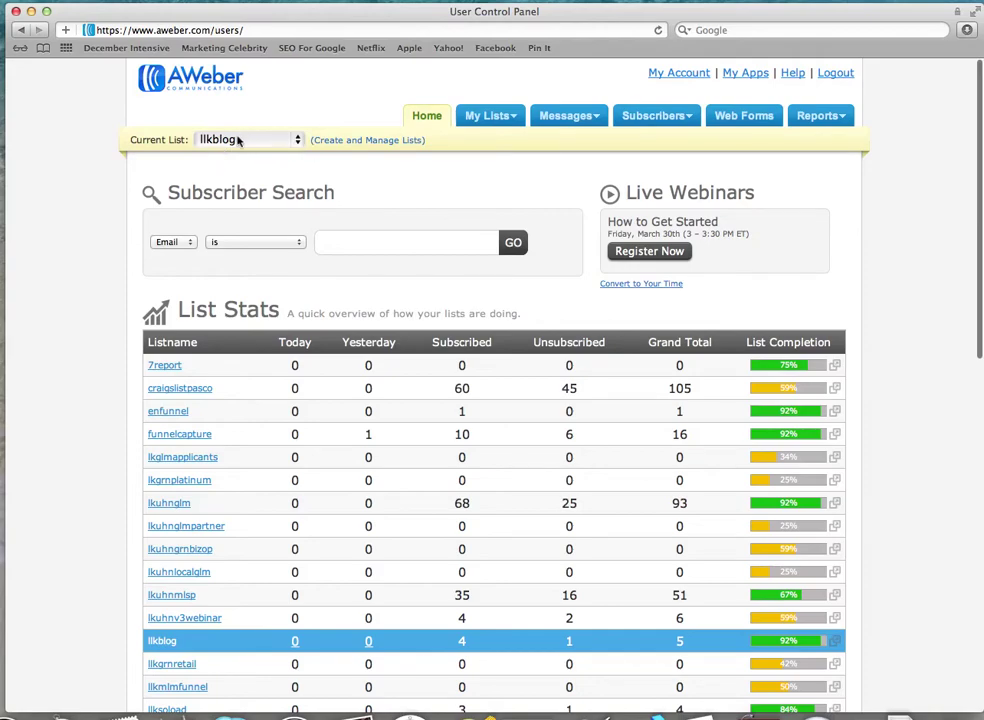
Make llkgrnretail the current list and open its TravelSecretsRetail web form
left_click(298, 143)
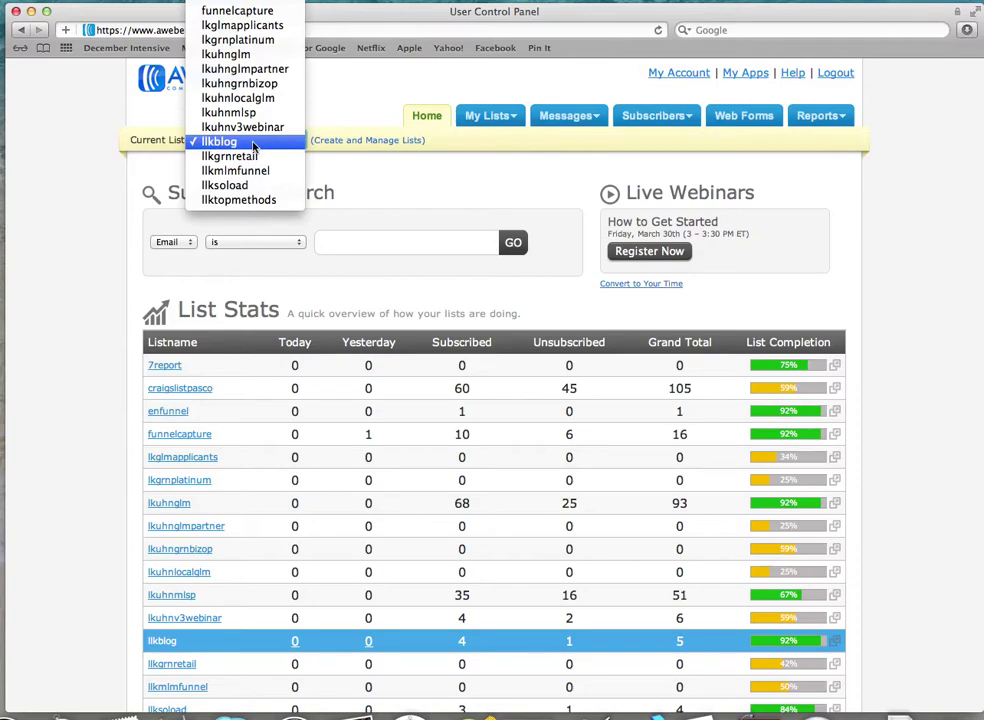
left_click(252, 157)
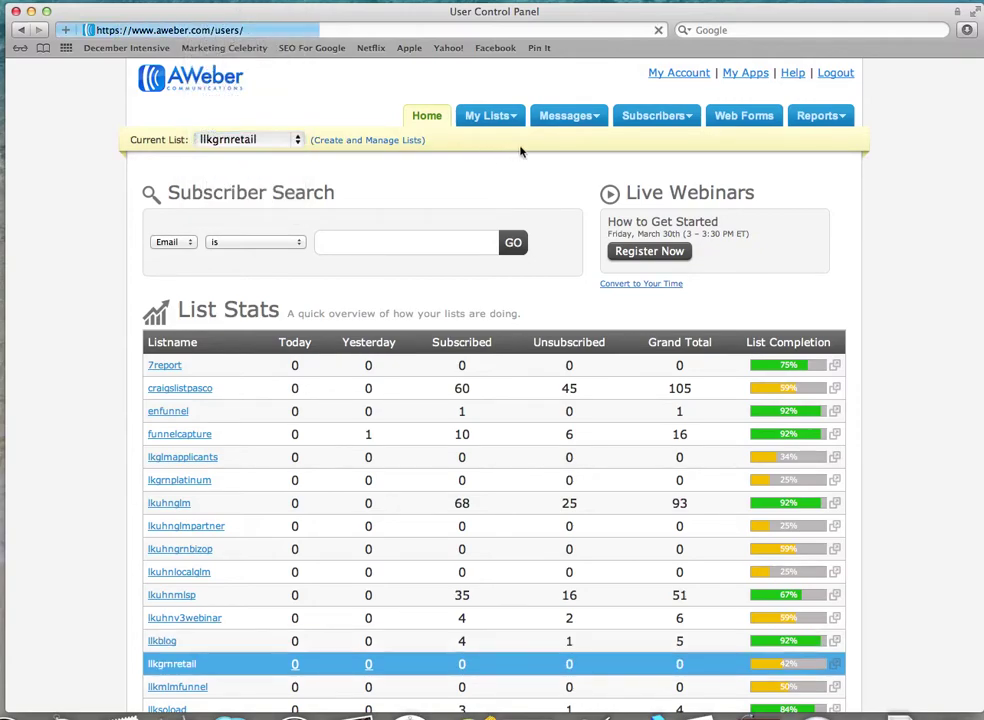
left_click(752, 118)
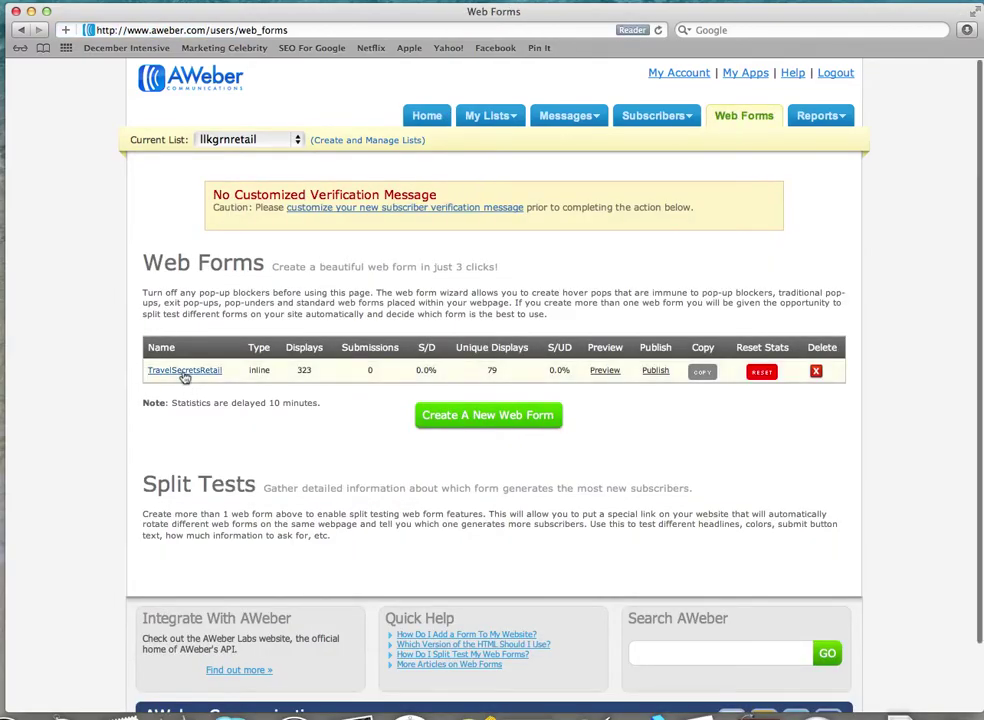
left_click(184, 372)
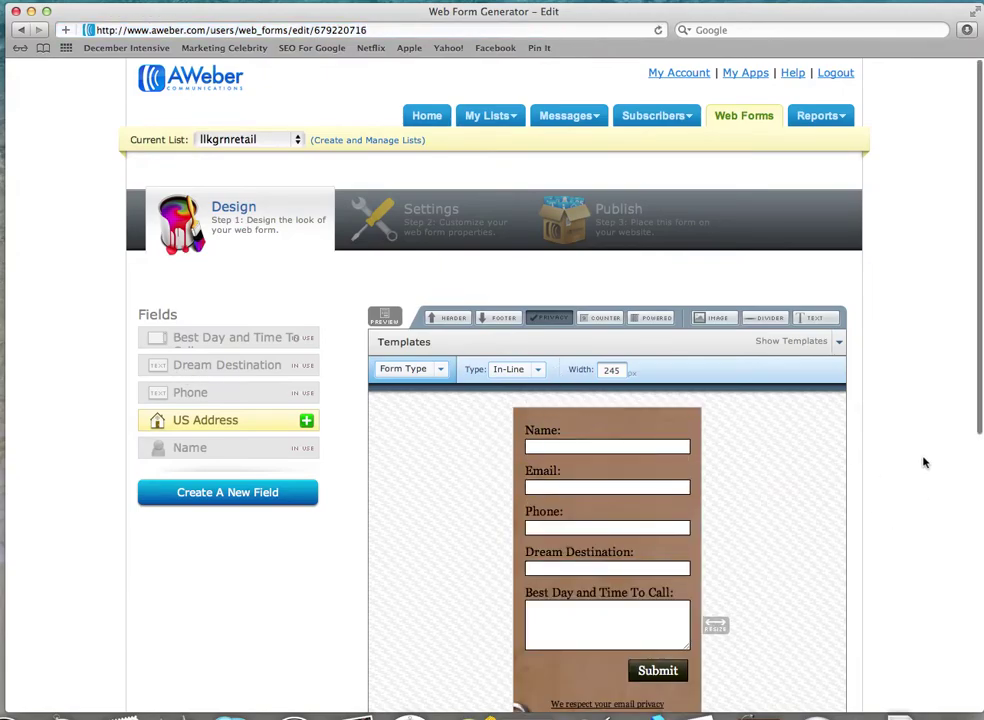
scroll(924, 462, "down", 3)
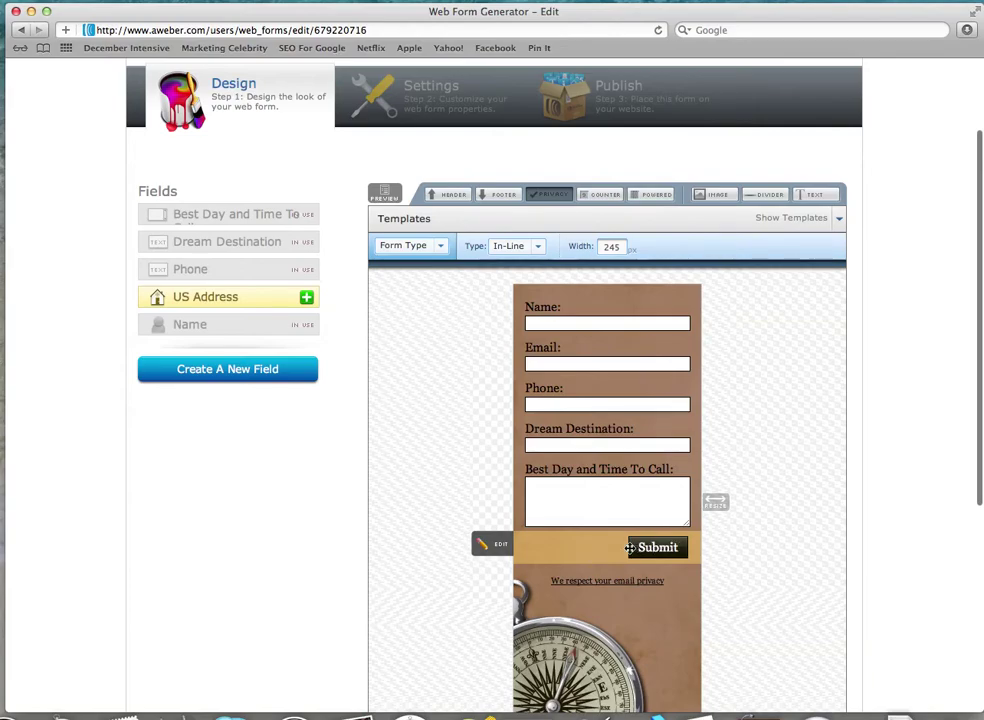
left_click(439, 246)
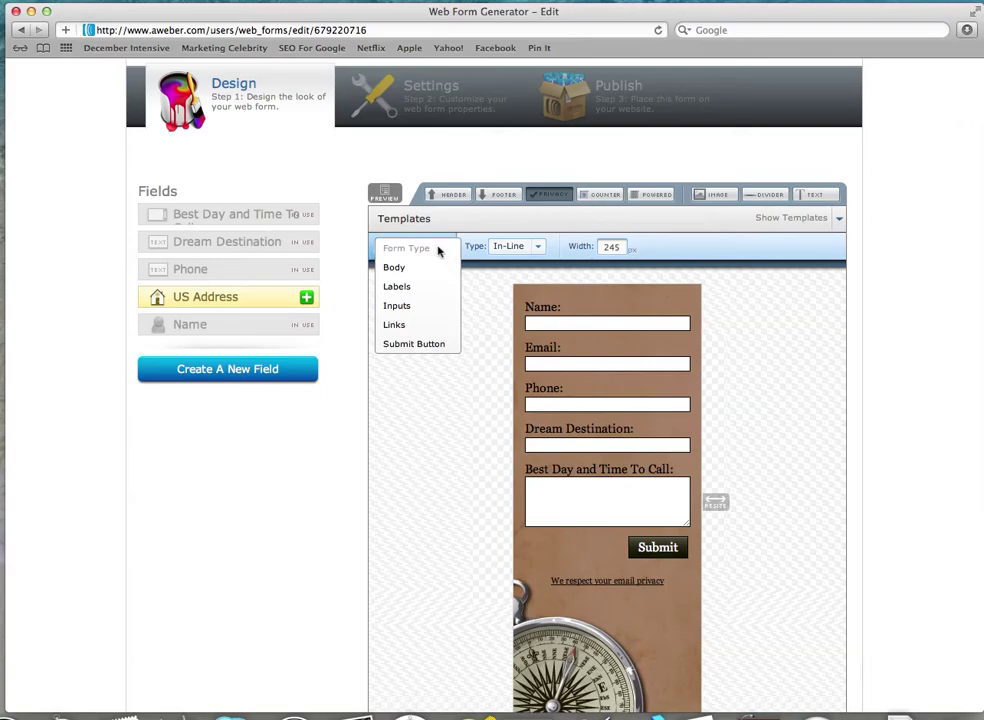
left_click(415, 347)
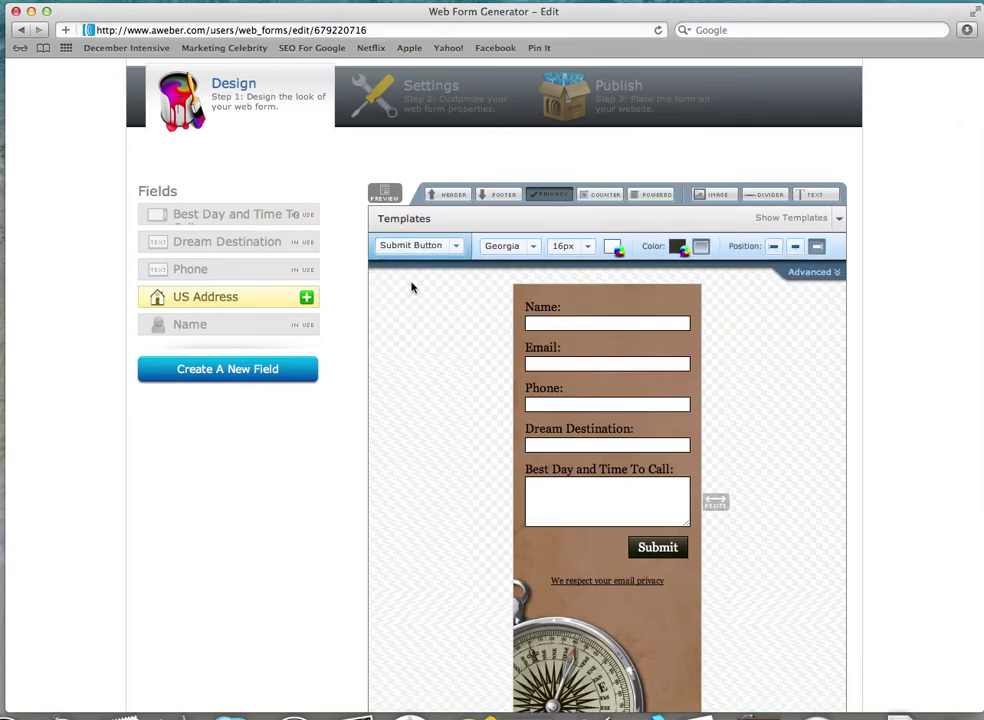
left_click(829, 276)
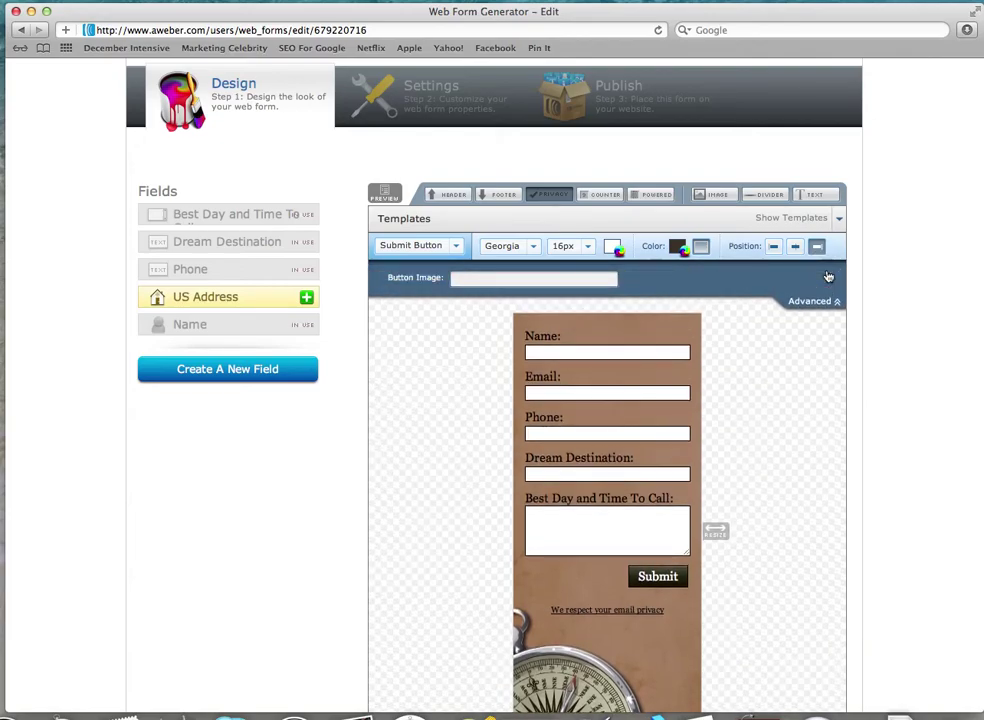
left_click(465, 280)
triple_click(470, 280)
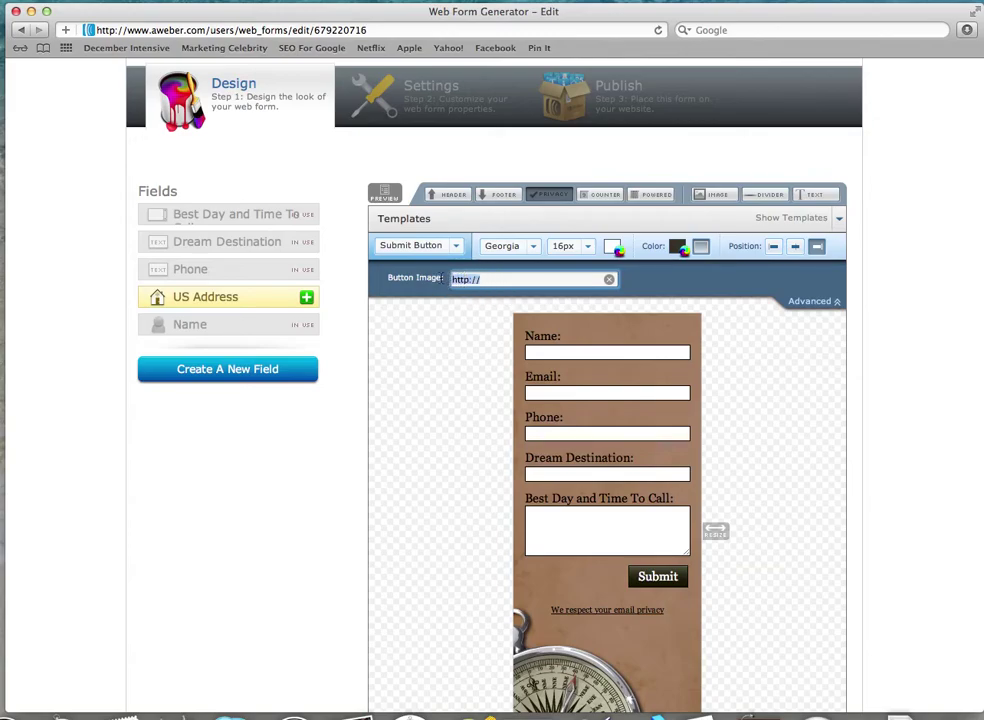
type("http://images.cooltext.com/2560329.png")
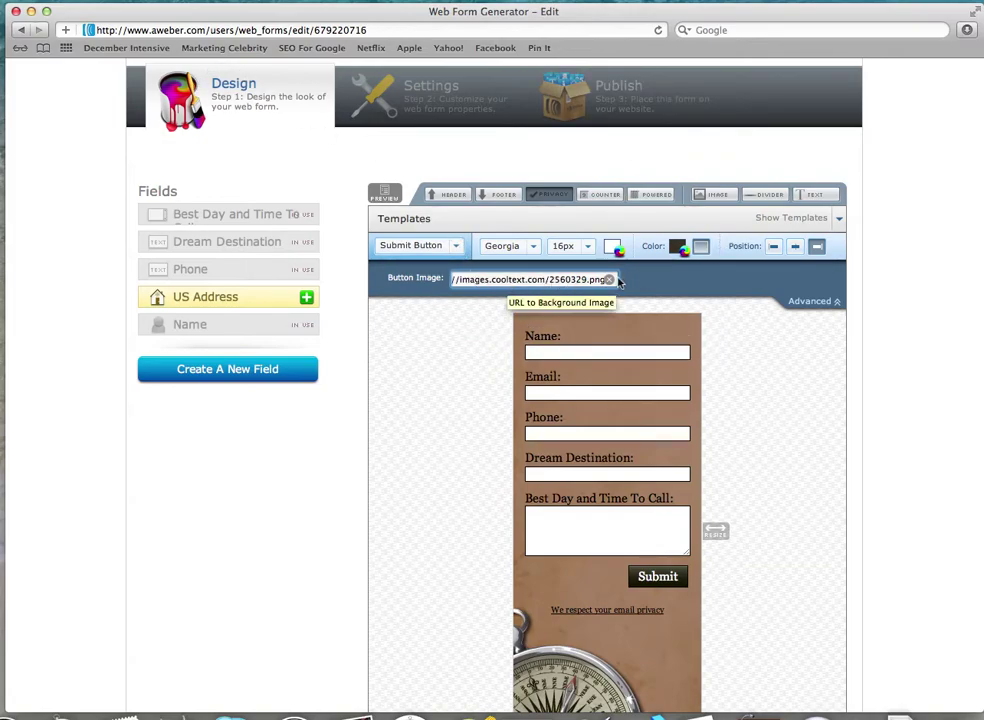
Check the red 'Give Me The Secret!' button in the form preview and collapse the Advanced options
scroll(745, 375, "down", 2)
scroll(743, 377, "down", 1)
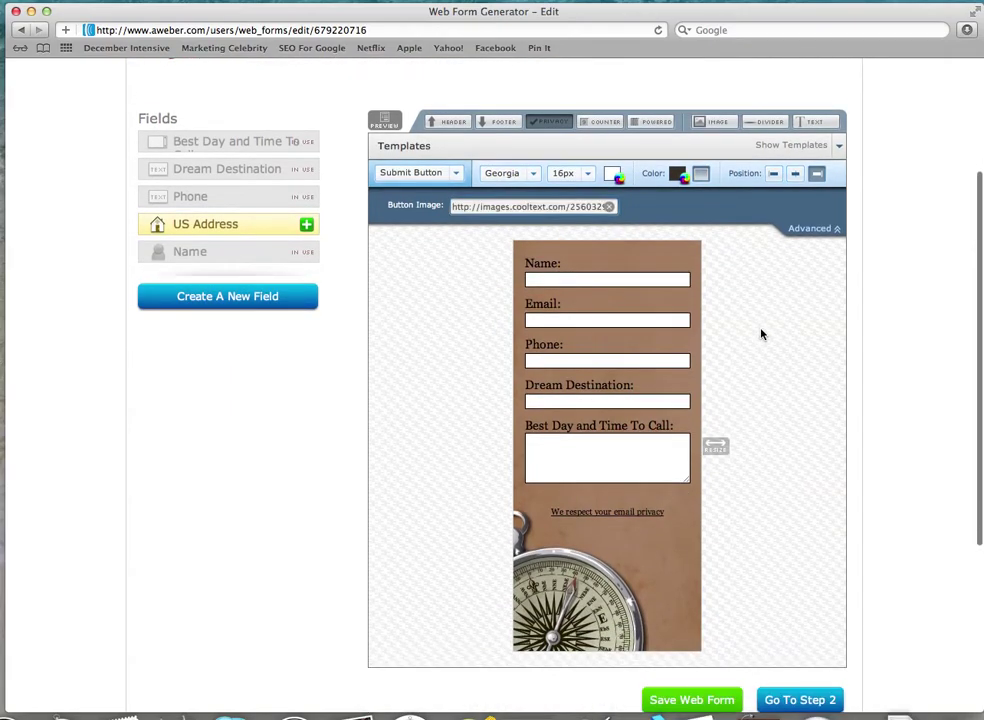
scroll(790, 472, "down", 5)
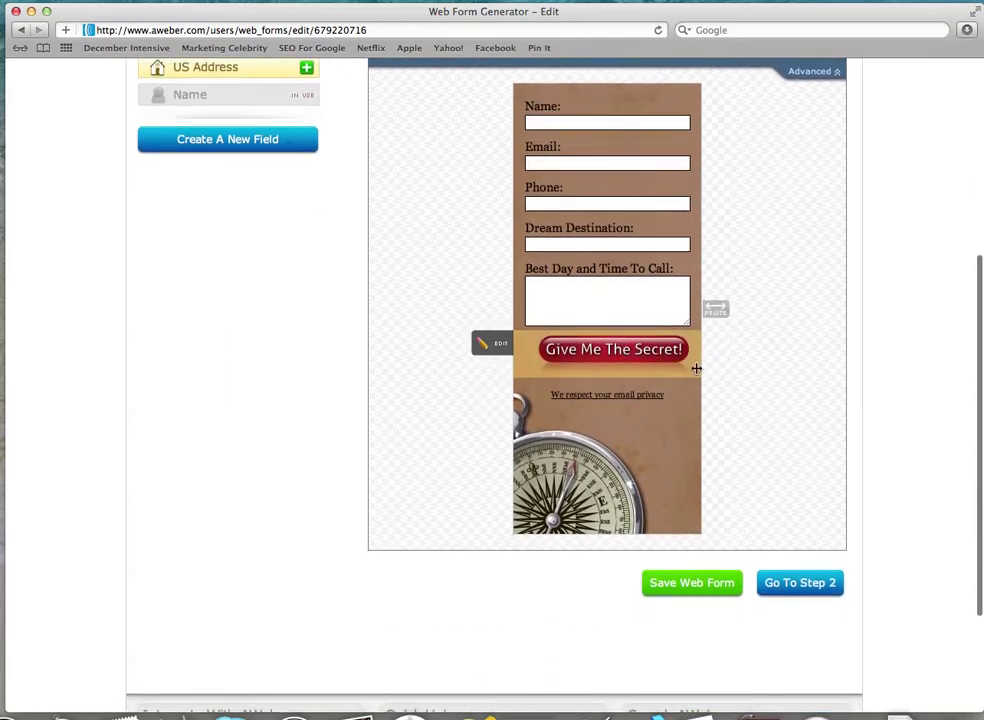
mouse_move(609, 389)
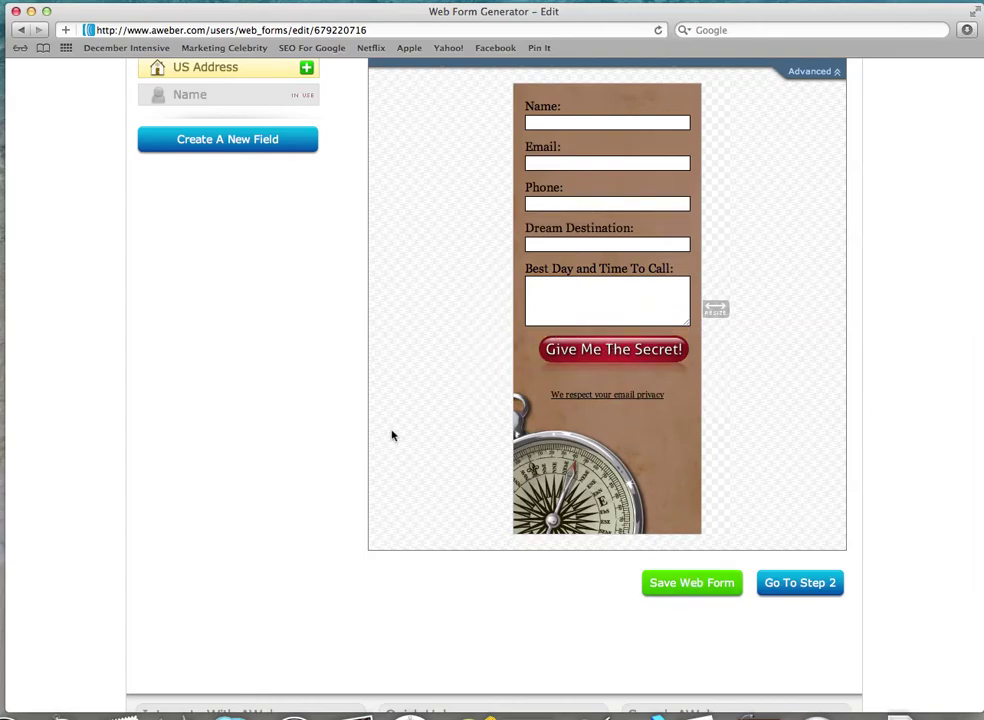
scroll(460, 420, "up", 2)
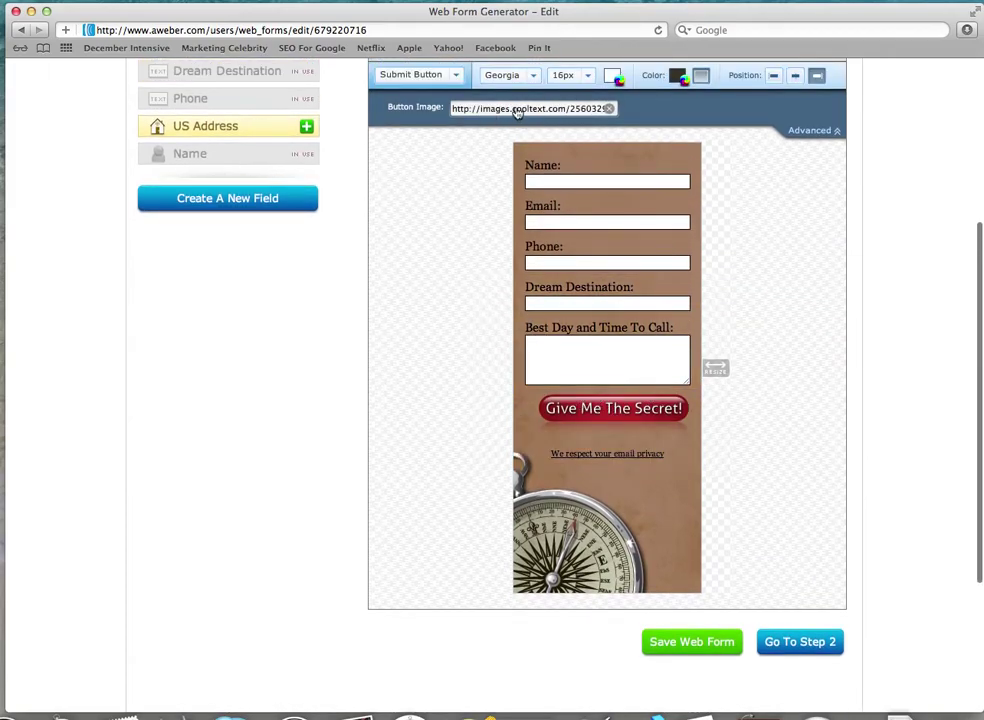
left_click(828, 133)
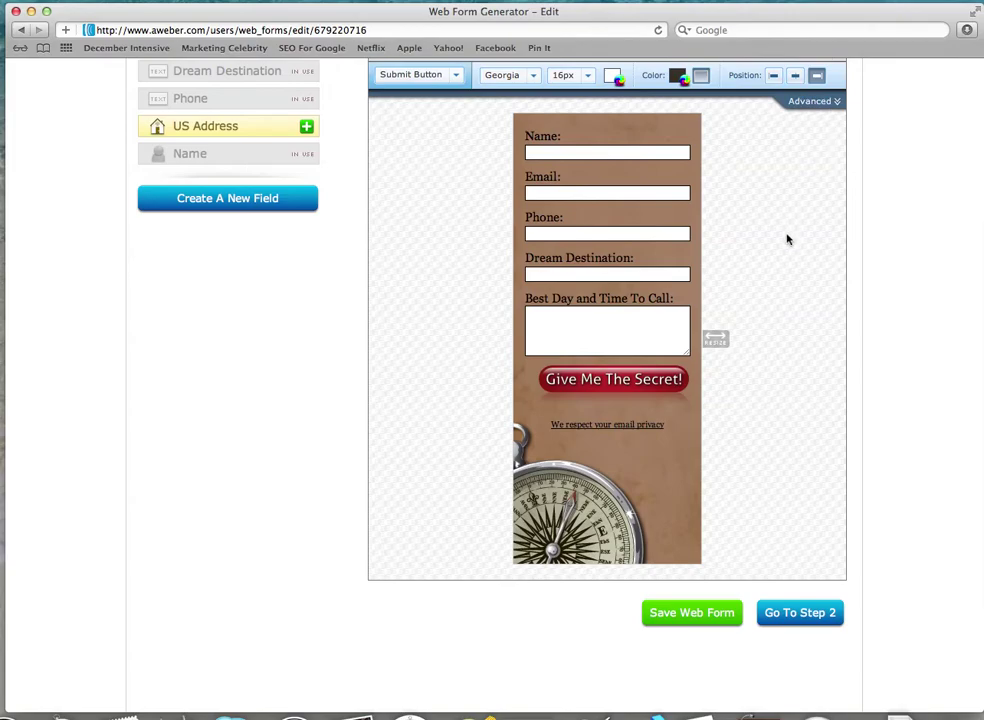
scroll(787, 239, "up", 3)
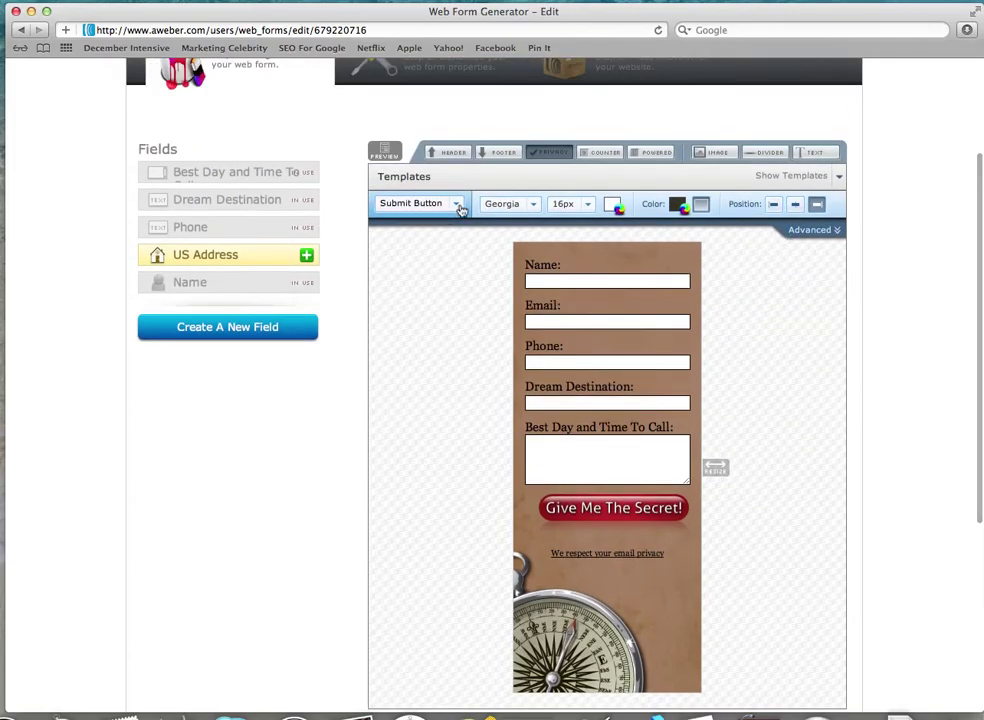
mouse_move(620, 508)
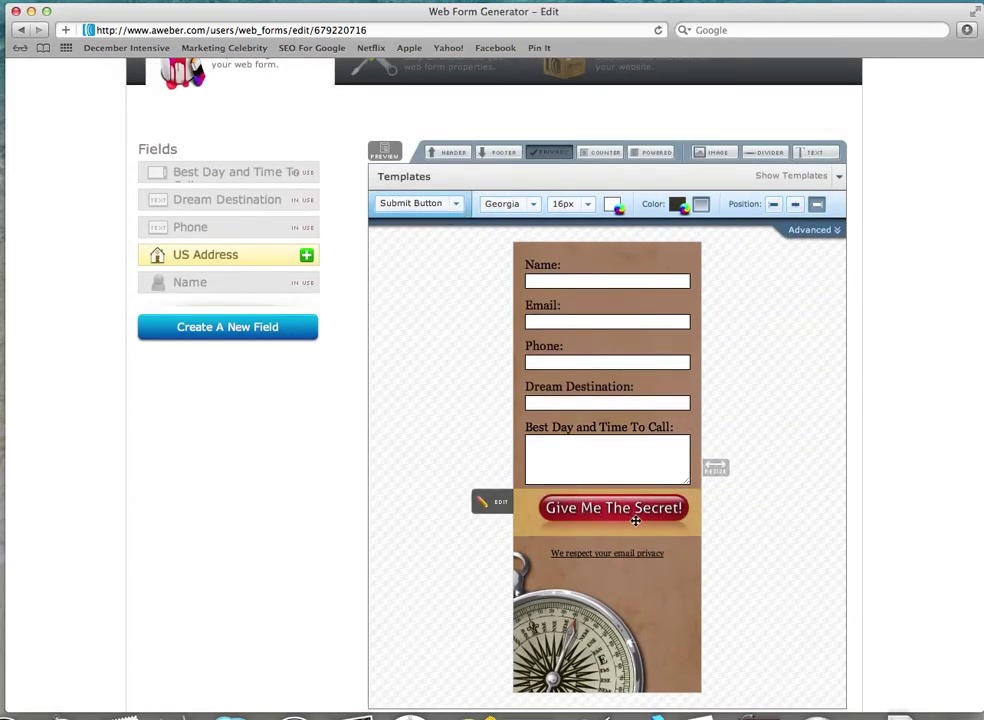